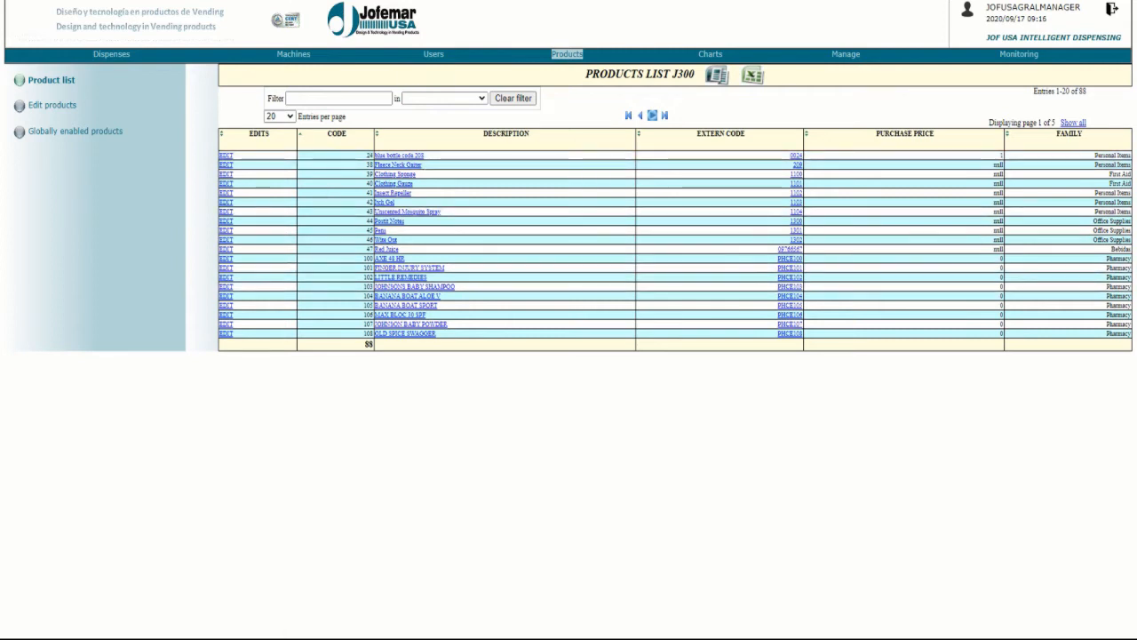
# Start a new product record in product management with the description TEST PPE 1
pyautogui.click(845, 54)
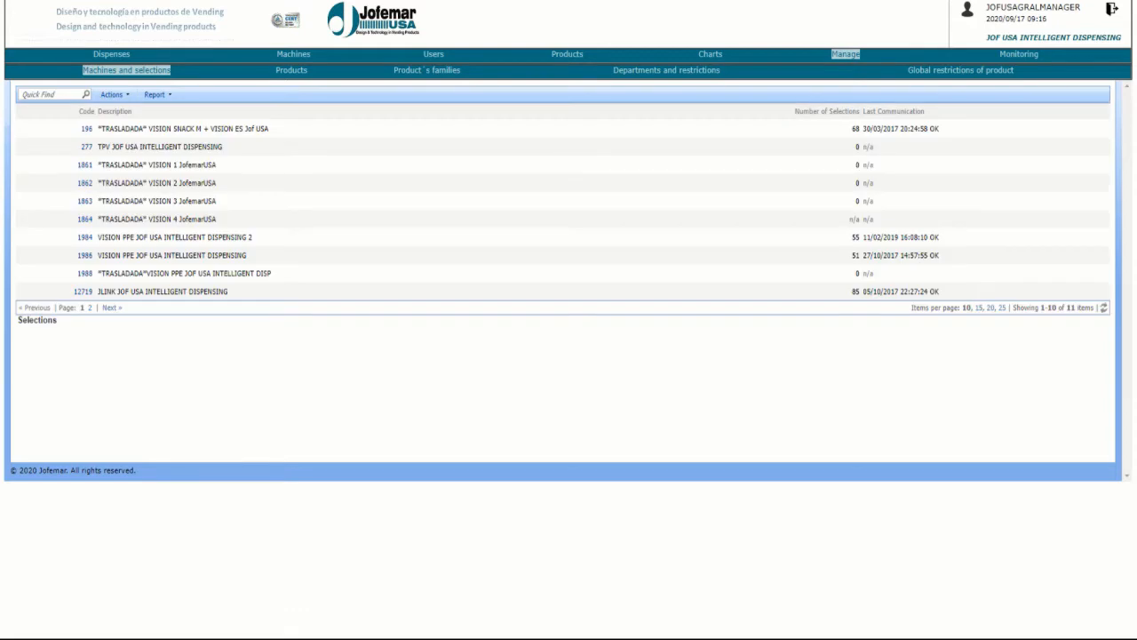
pyautogui.click(291, 70)
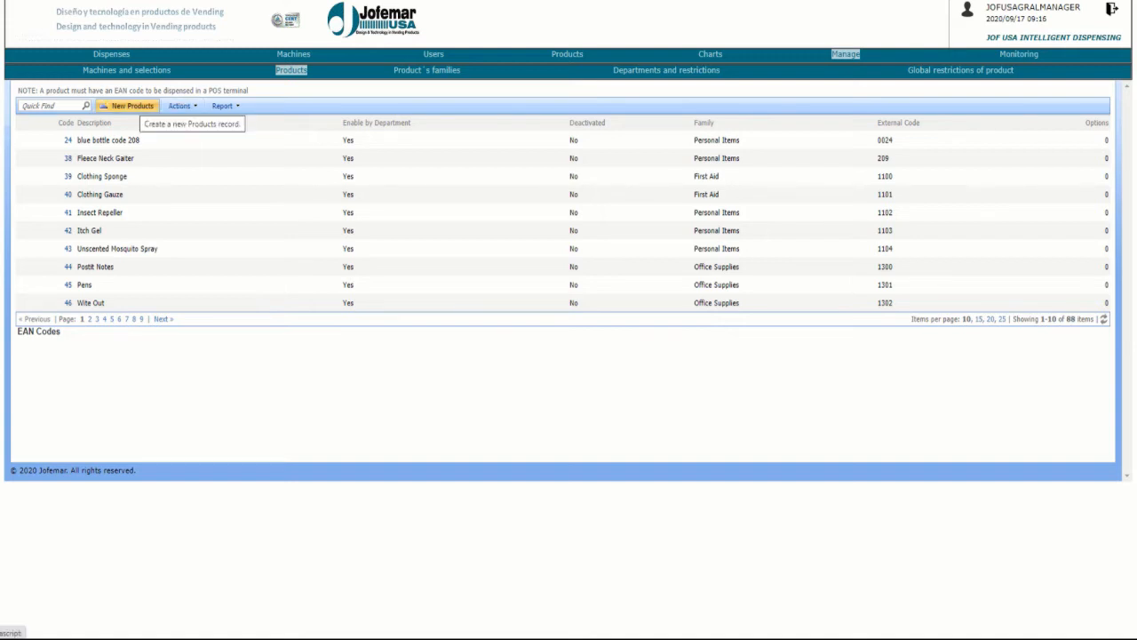
pyautogui.click(131, 105)
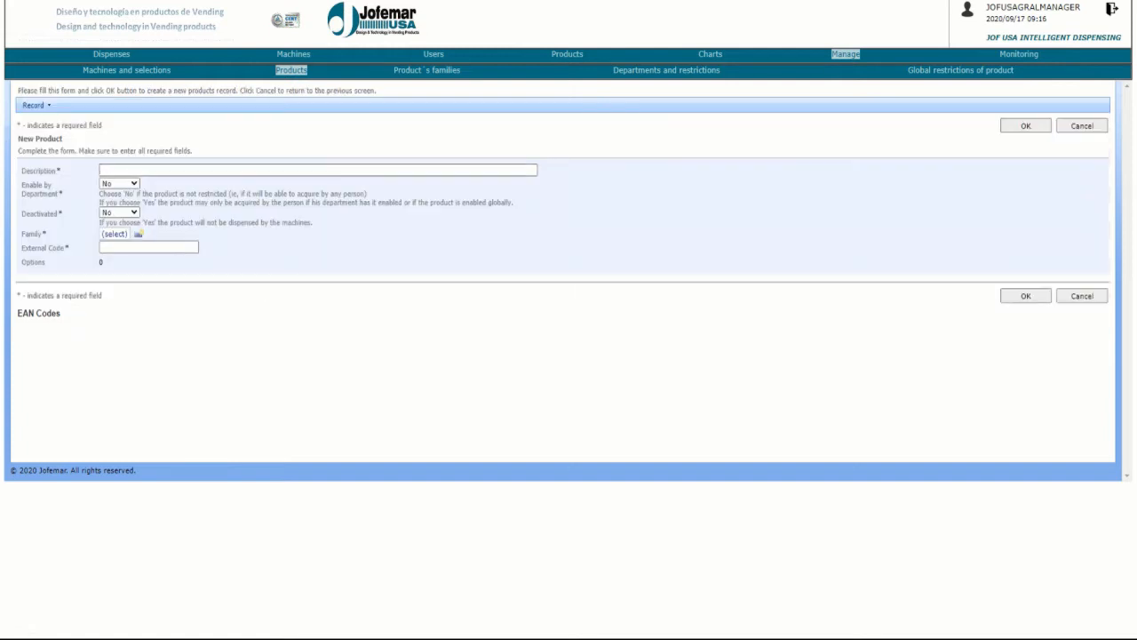
pyautogui.write('TEST ')
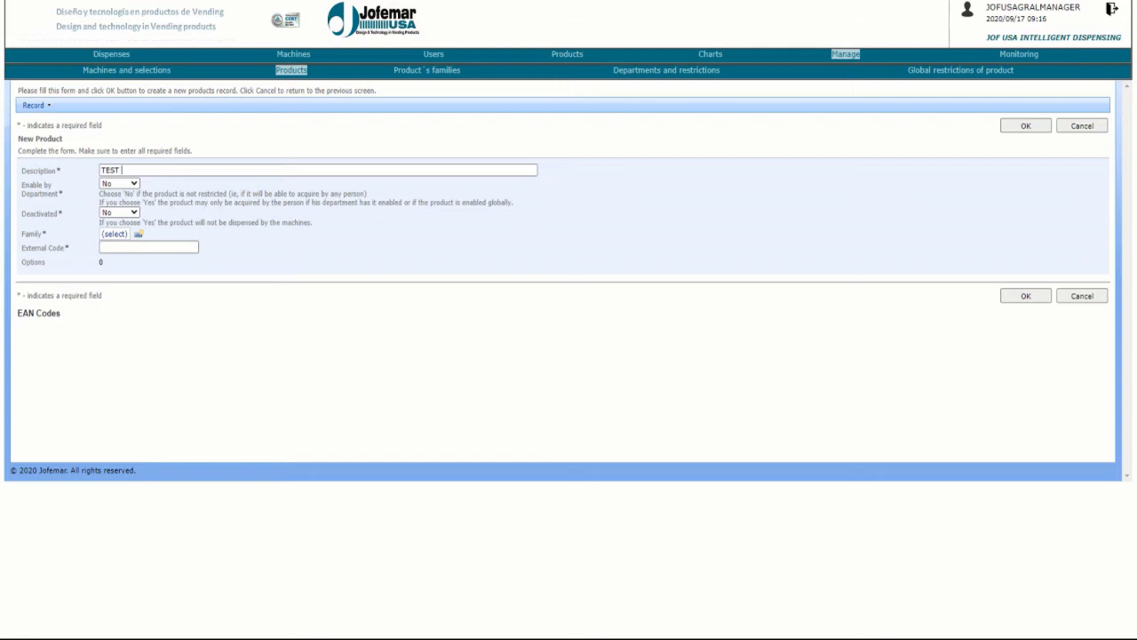
pyautogui.write('PPE 1')
# Set Enable by Department to No, the family to PPE's and the external code to 100, and save the new product
pyautogui.click(120, 184)
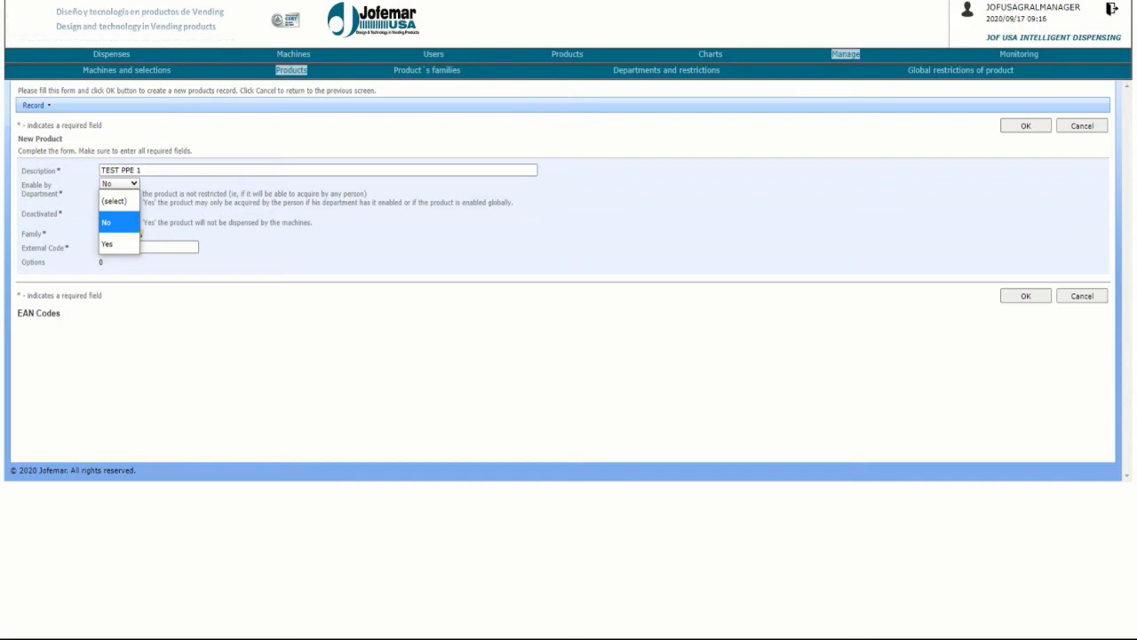
pyautogui.click(118, 222)
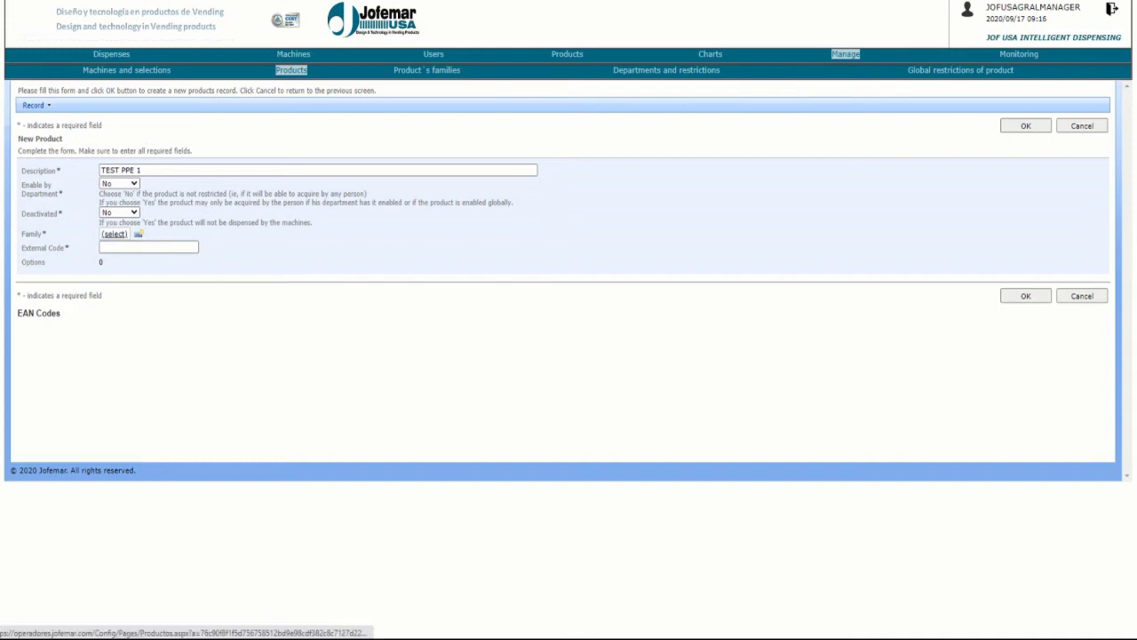
pyautogui.click(114, 234)
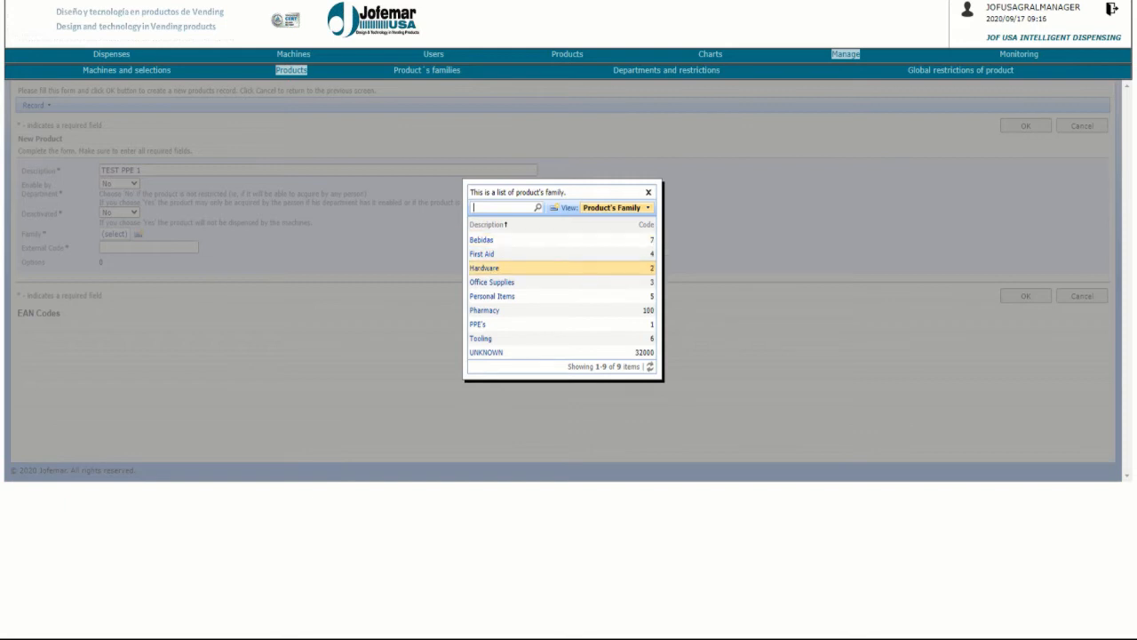
pyautogui.click(478, 324)
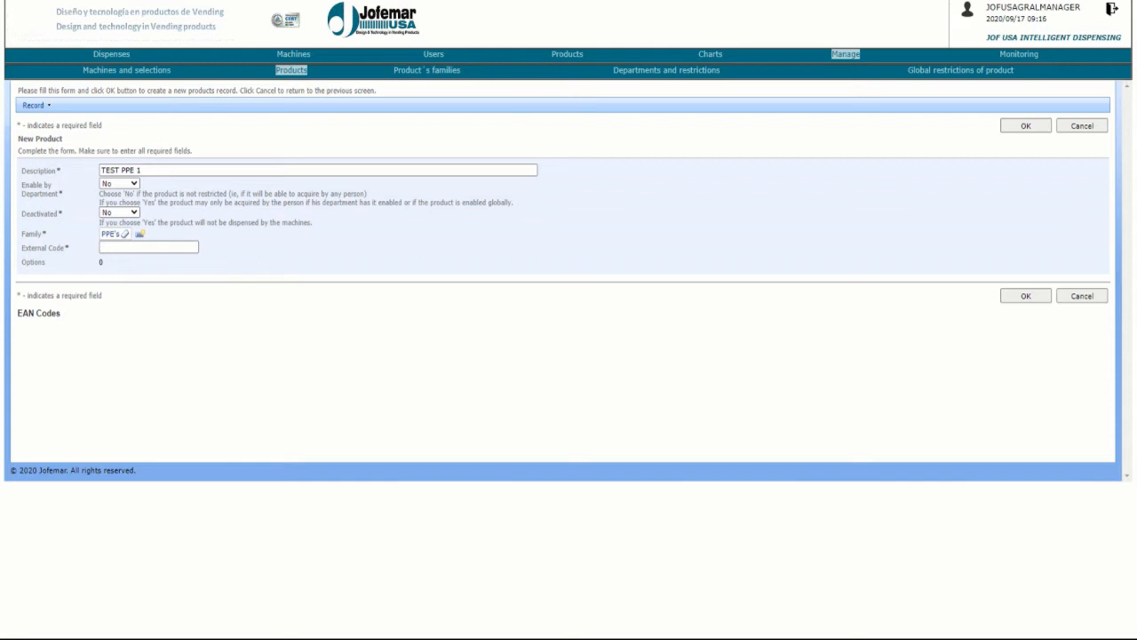
pyautogui.write('100')
pyautogui.click(1025, 296)
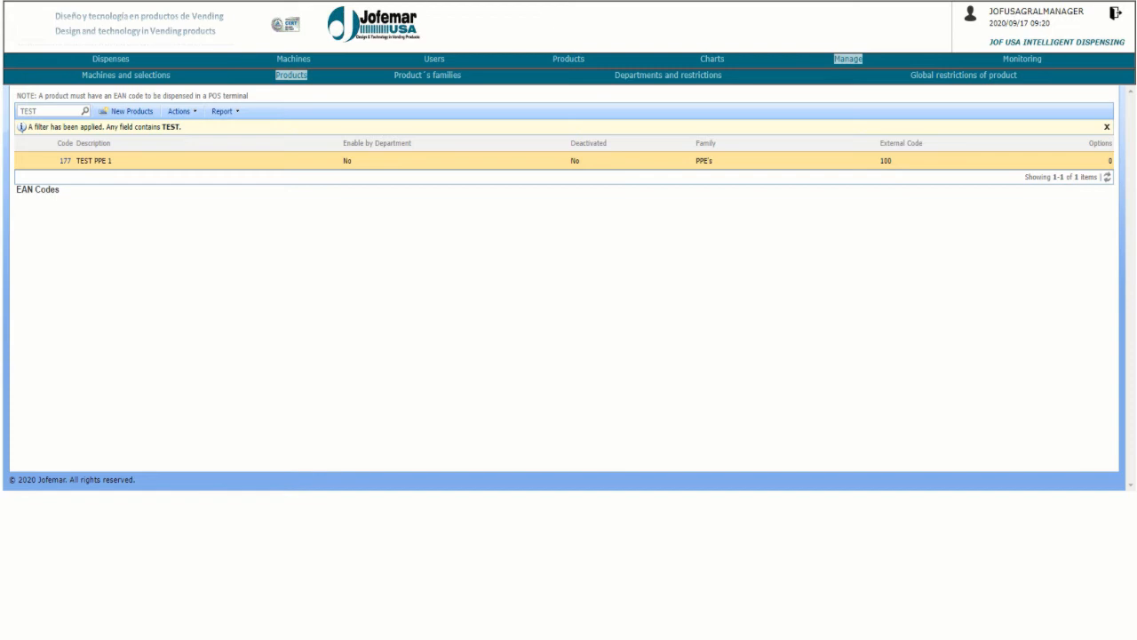
pyautogui.click(427, 75)
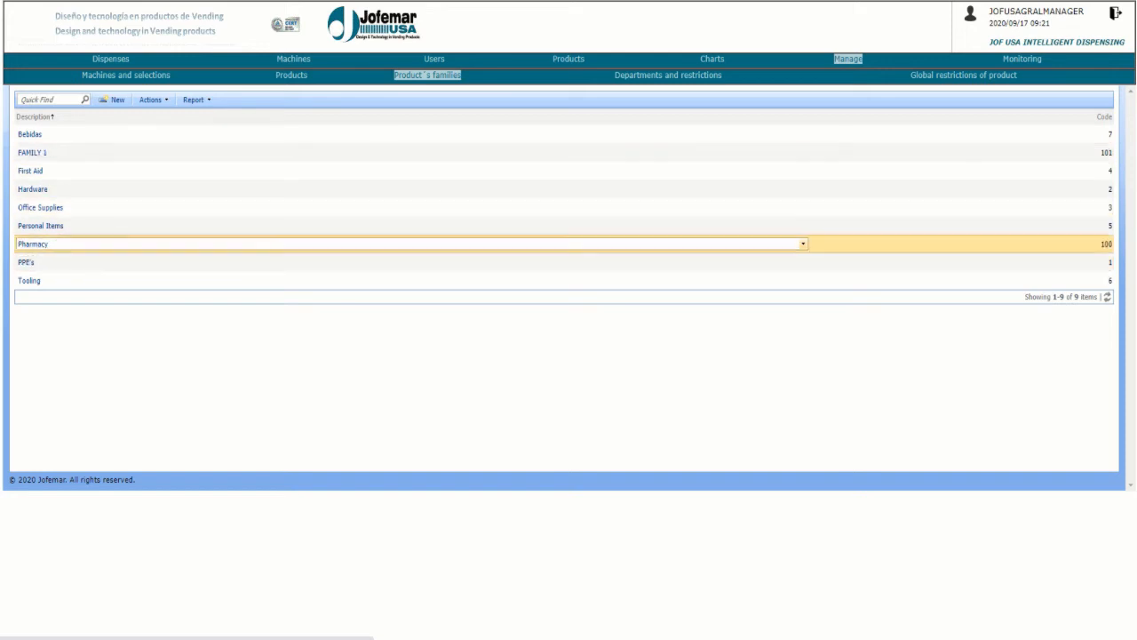
pyautogui.click(116, 100)
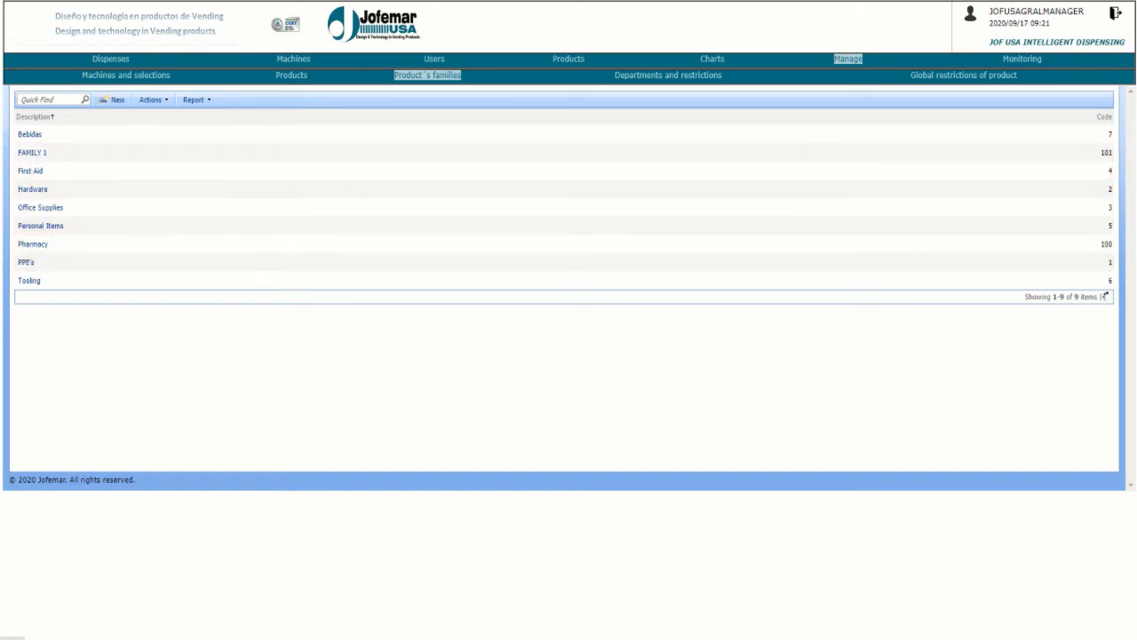
pyautogui.click(211, 176)
pyautogui.click(373, 266)
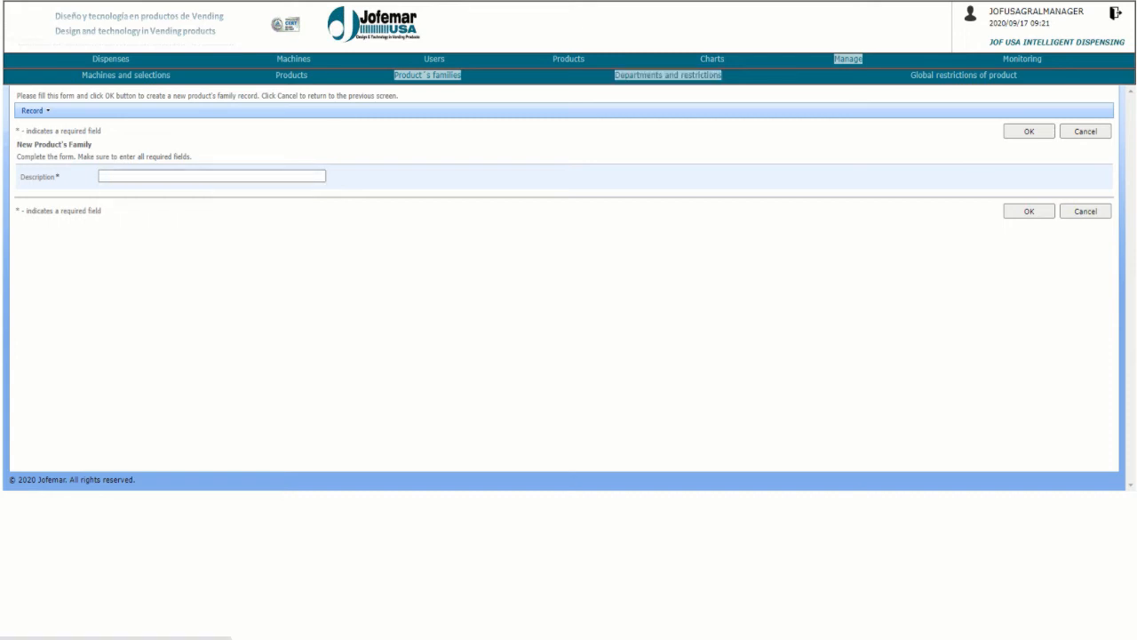
# Try to add the TEST product to the products enabled for the WAREHOUSE department
pyautogui.click(668, 75)
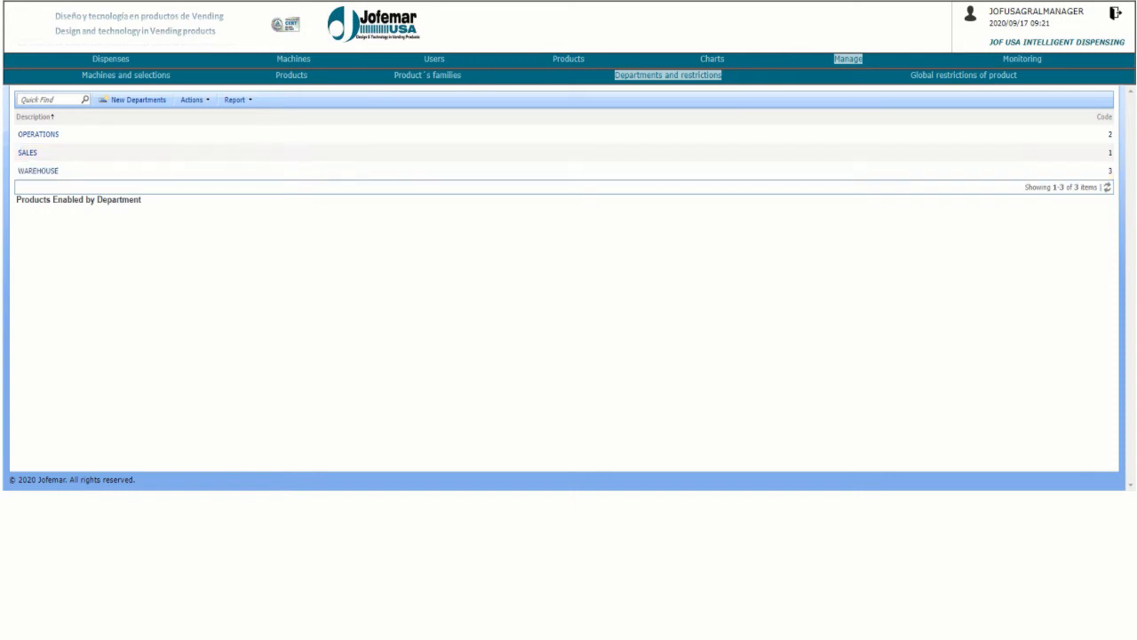
pyautogui.click(38, 171)
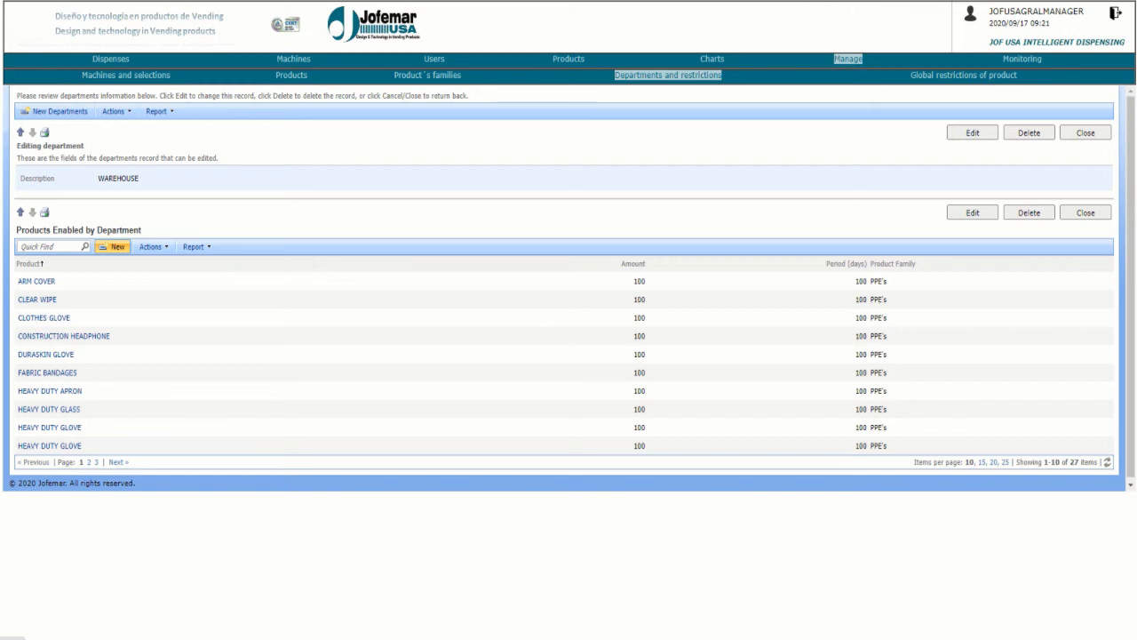
pyautogui.click(116, 246)
pyautogui.click(114, 323)
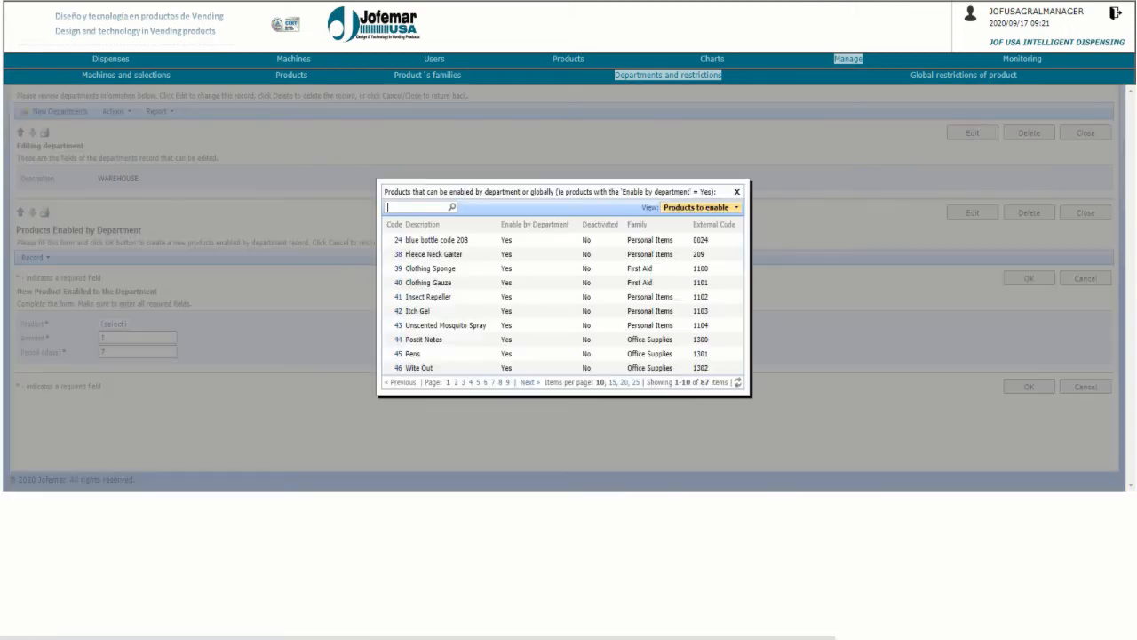
pyautogui.click(417, 207)
pyautogui.write('TE')
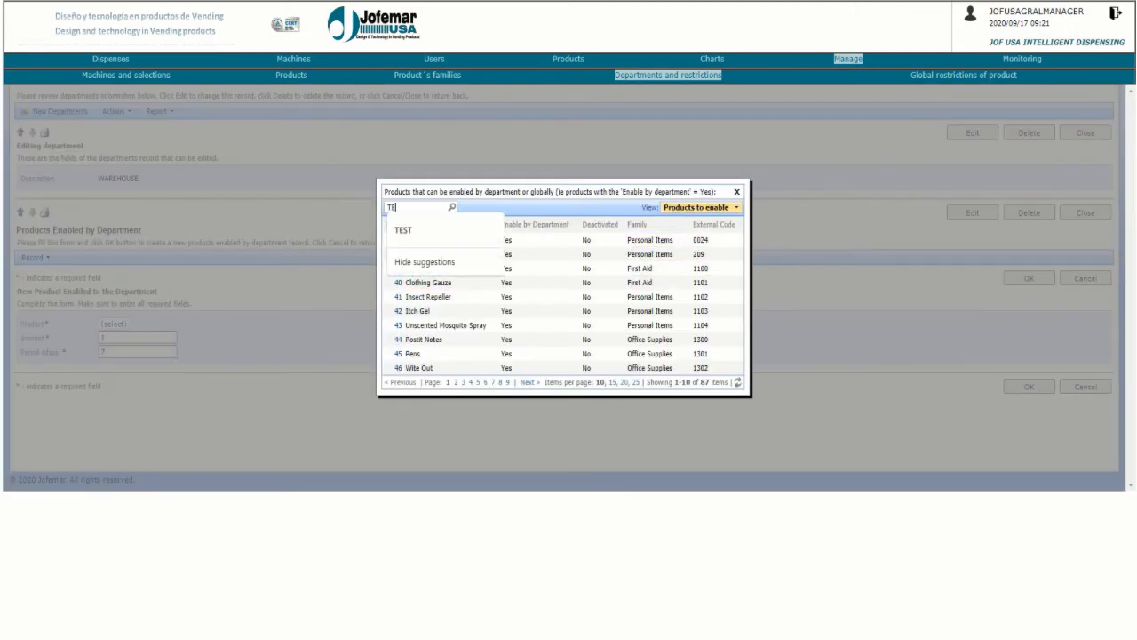
pyautogui.write('ST')
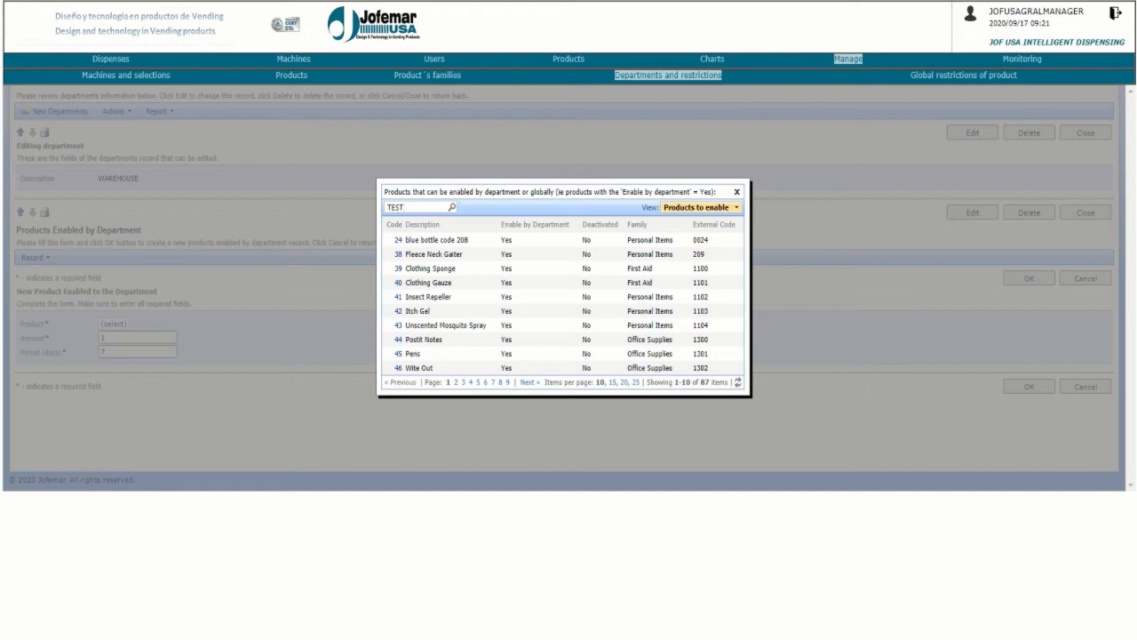
pyautogui.press('Return')
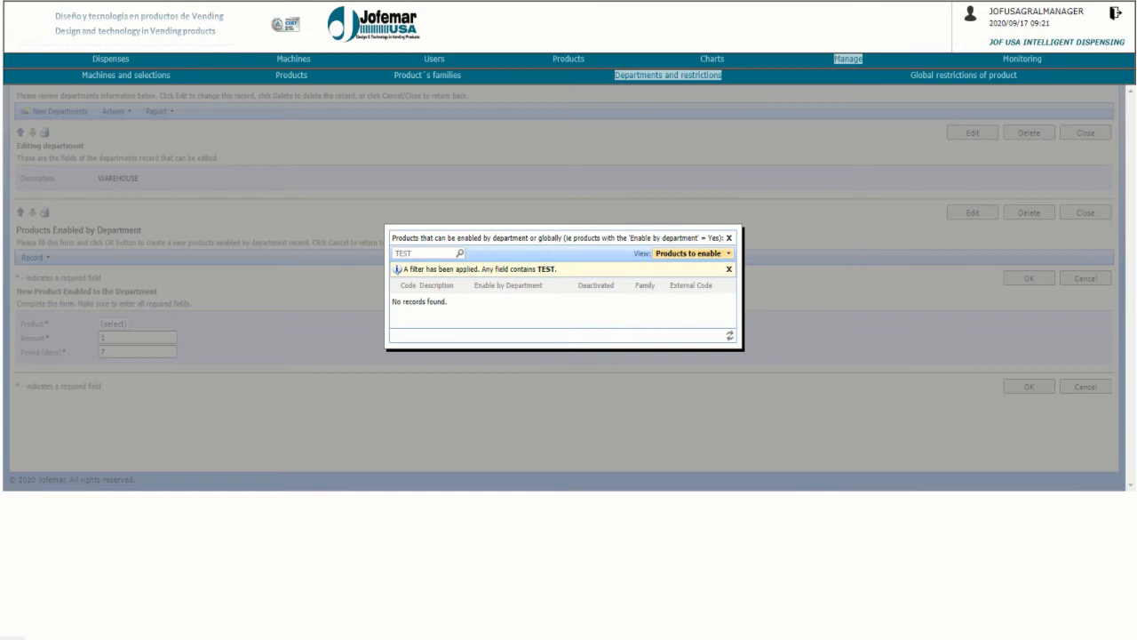
pyautogui.click(728, 238)
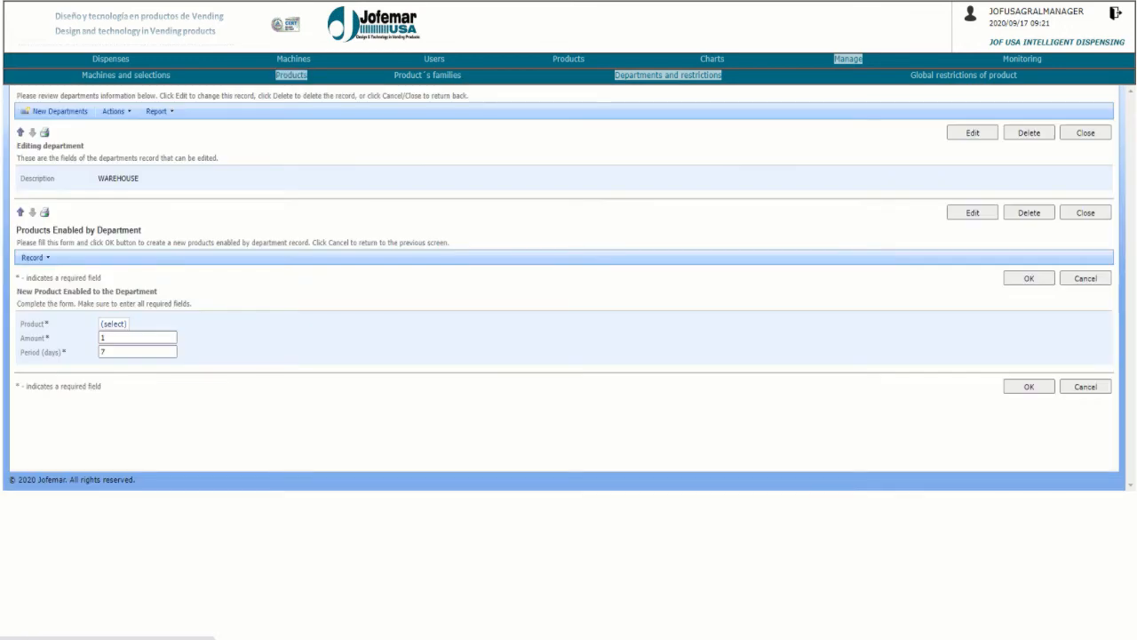
# Search the managed products for TEST and open the TEST PPE 1 record
pyautogui.click(291, 75)
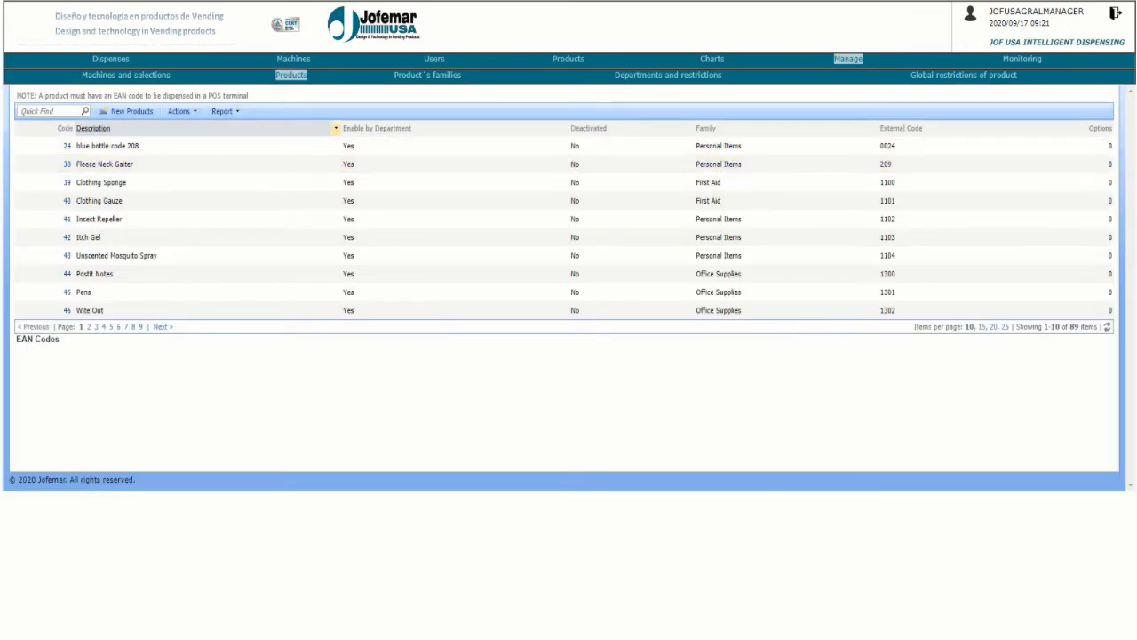
pyautogui.click(50, 111)
pyautogui.write('TEST')
pyautogui.press('Return')
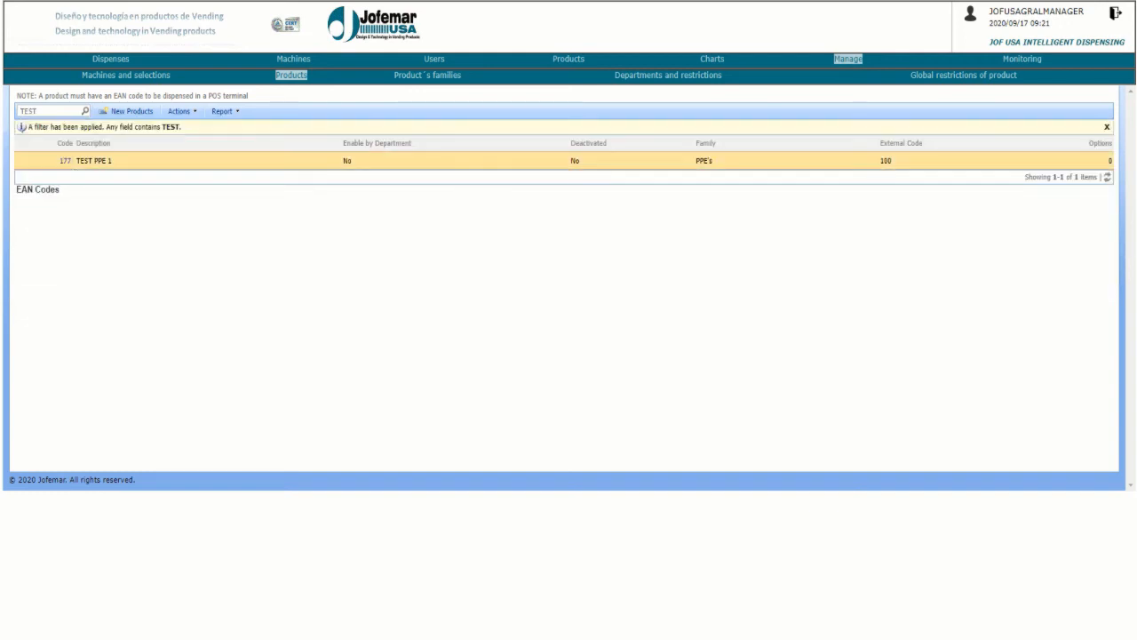
pyautogui.click(65, 161)
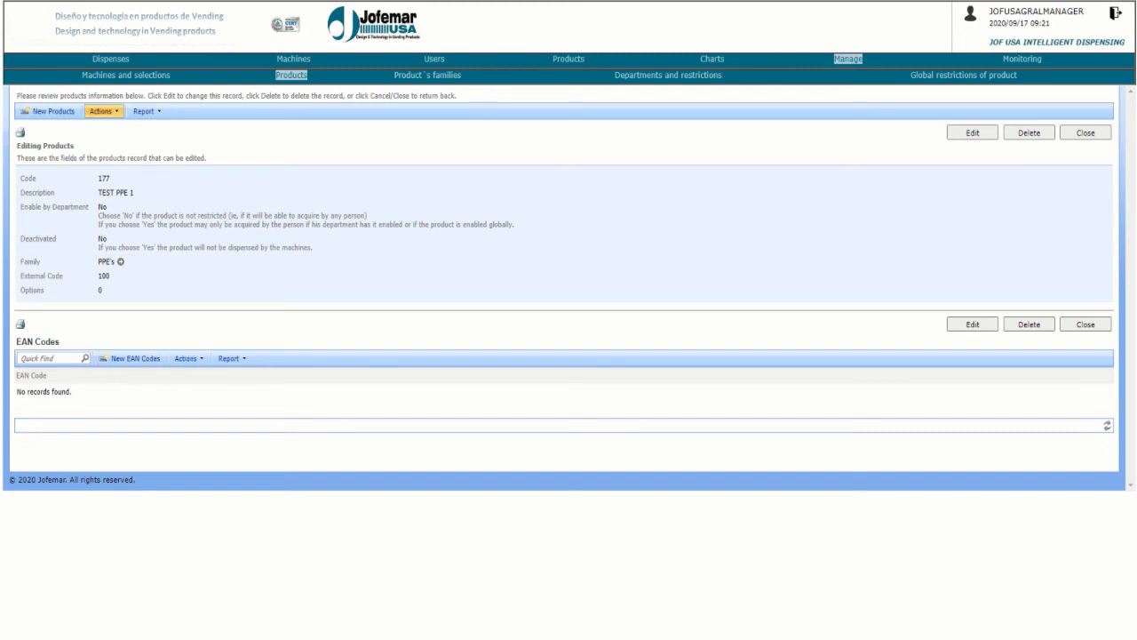
# Edit TEST PPE 1 so Enable by Department is Yes and its family is FAMILY 1, and save the changes
pyautogui.click(972, 133)
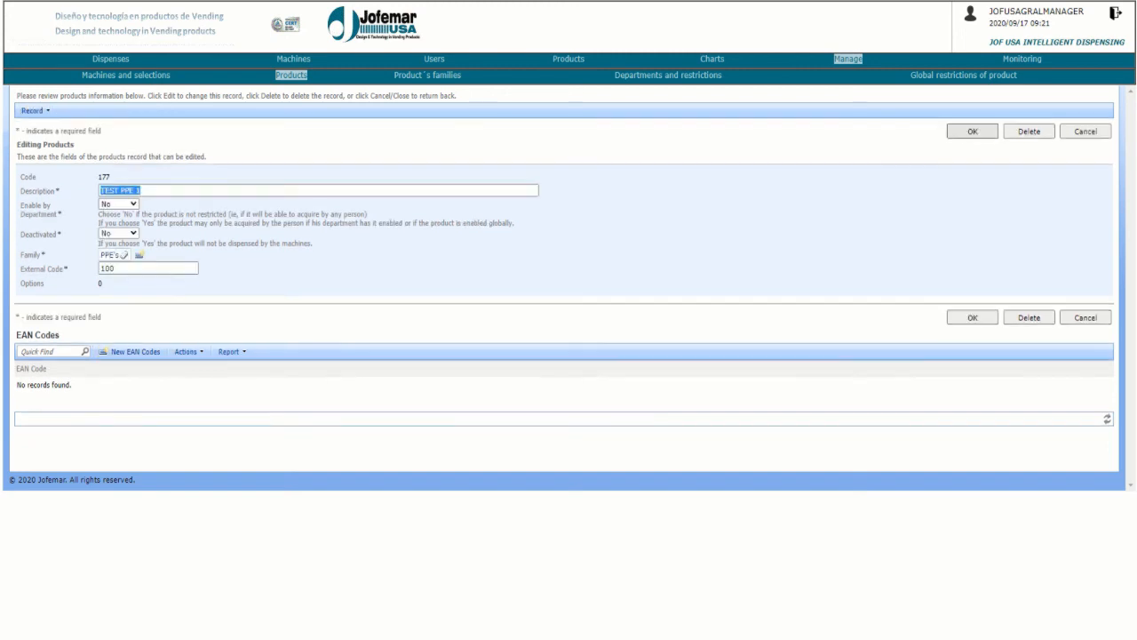
pyautogui.click(131, 204)
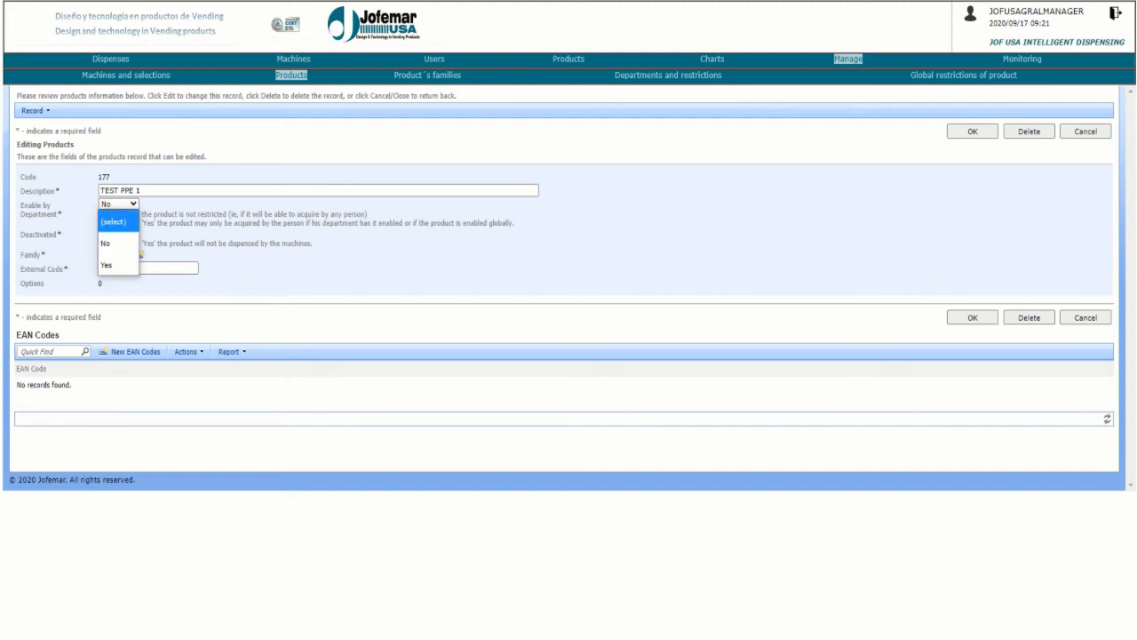
pyautogui.click(113, 265)
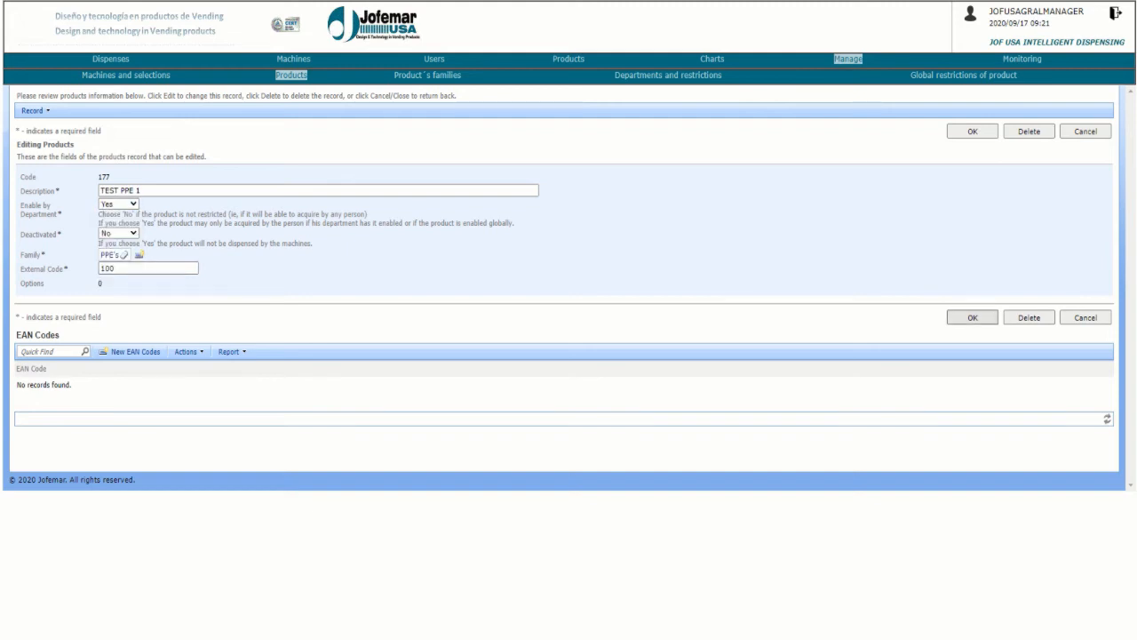
pyautogui.click(110, 255)
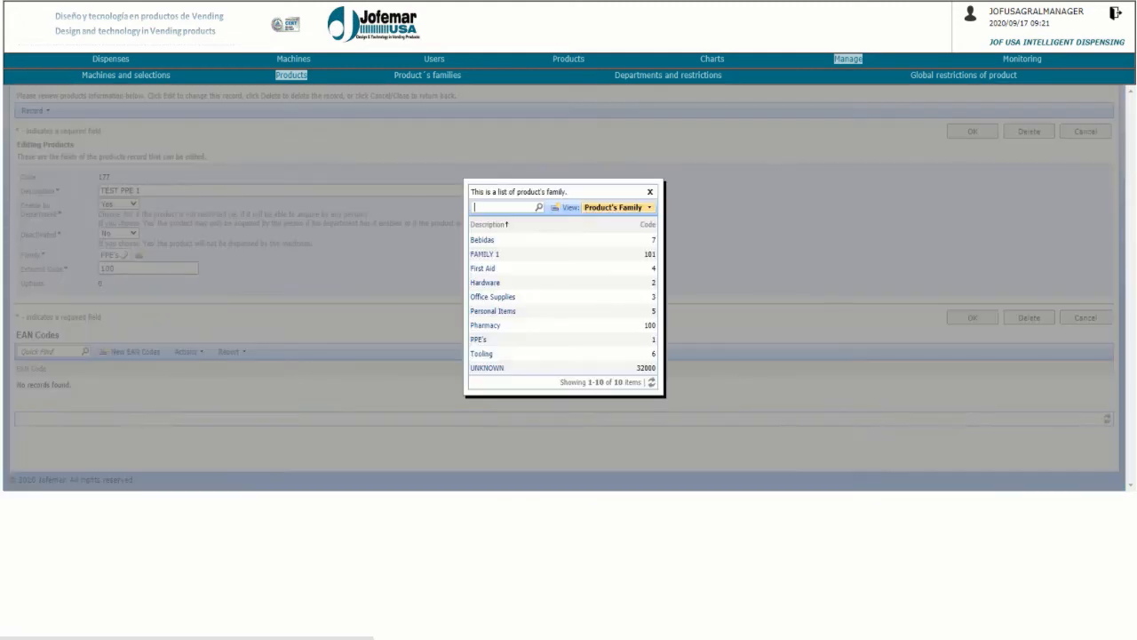
pyautogui.click(485, 254)
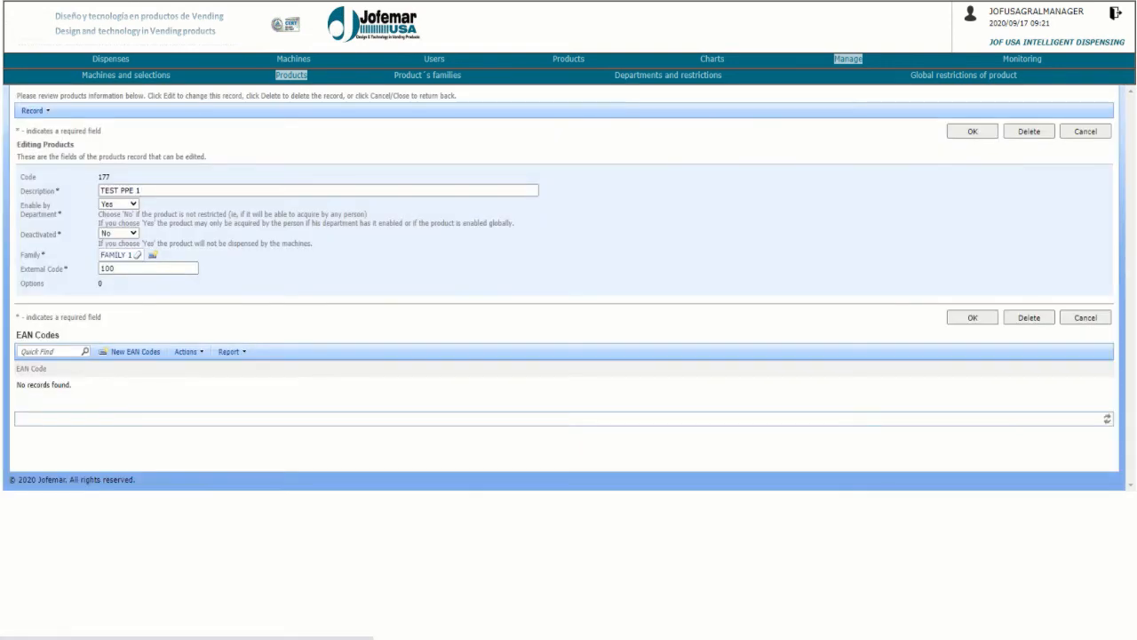
pyautogui.click(972, 317)
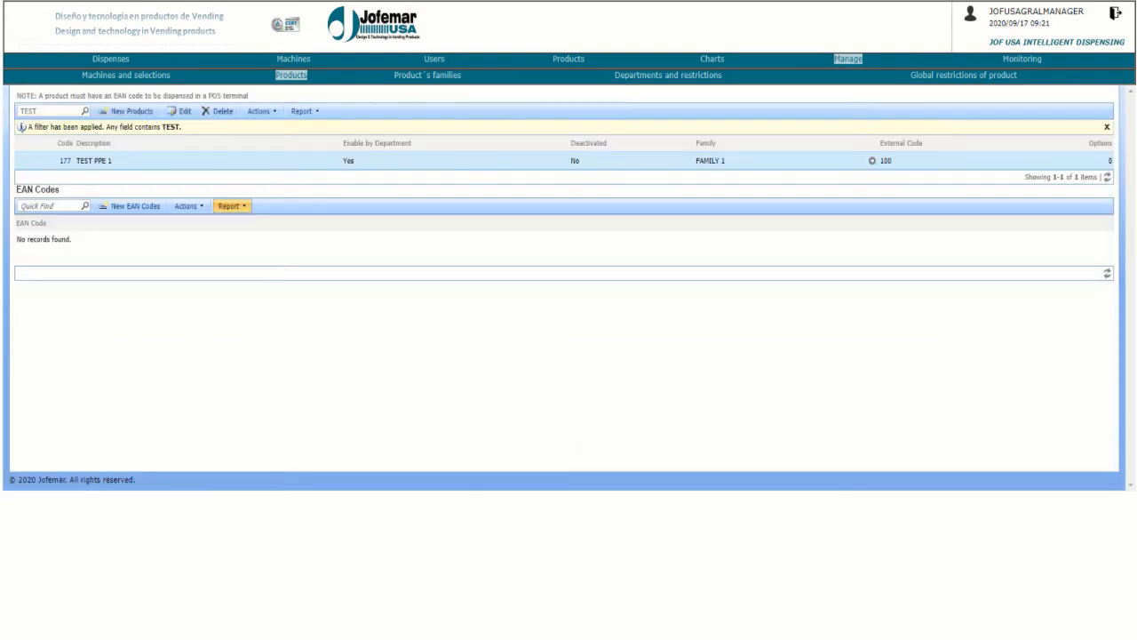
# Start a new enabled product entry for the WAREHOUSE department and choose TEST PPE 1 by searching for TEST
pyautogui.click(668, 76)
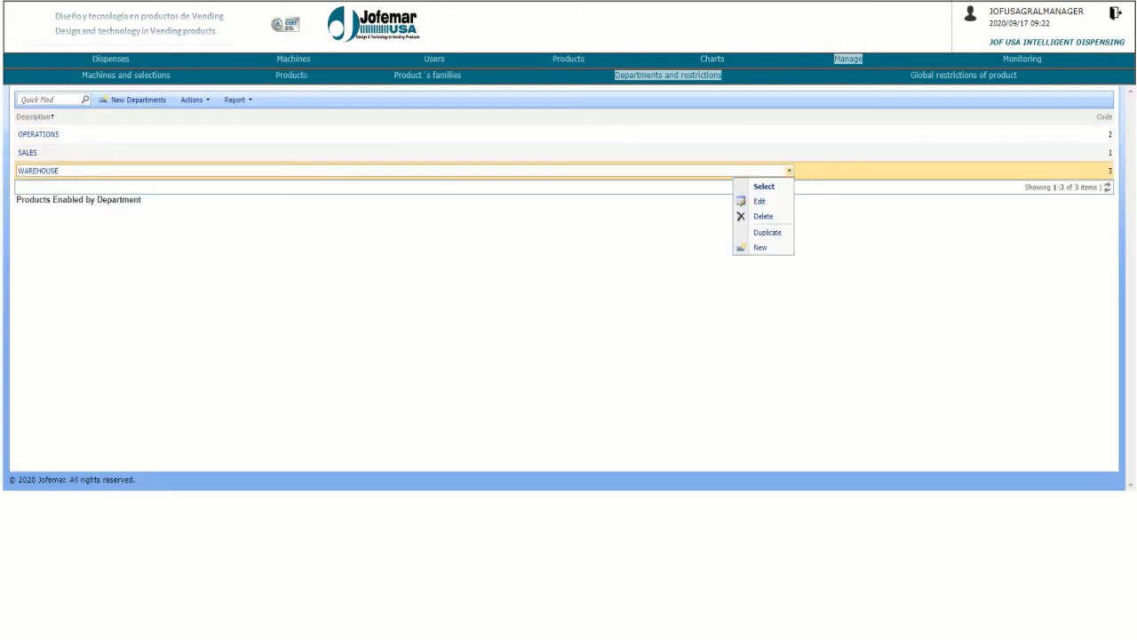
pyautogui.click(39, 171)
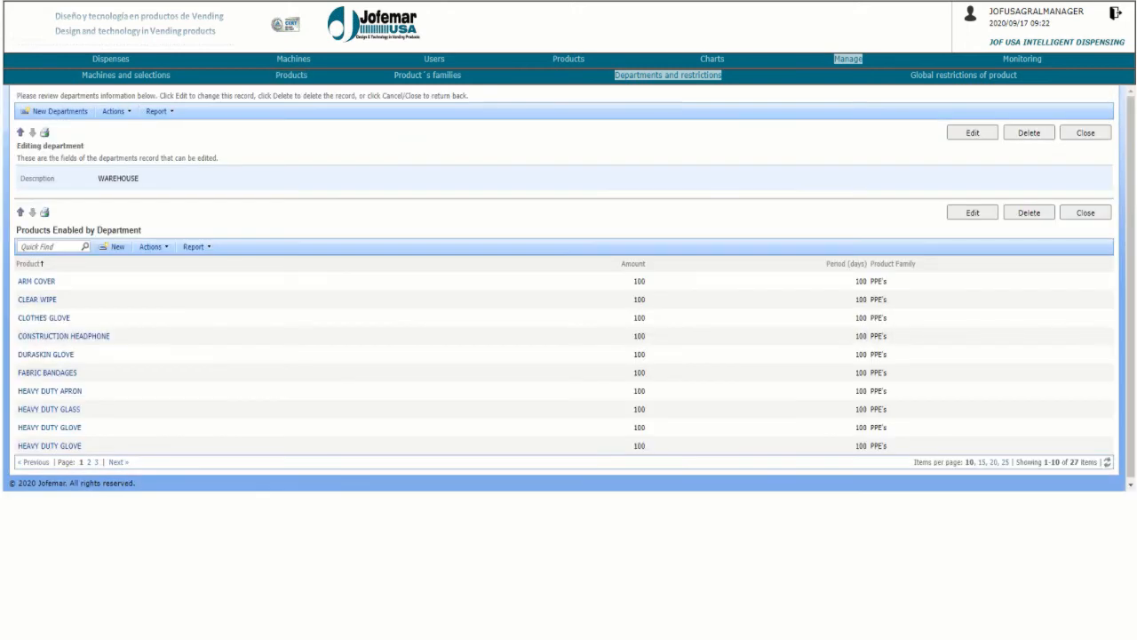
pyautogui.click(113, 246)
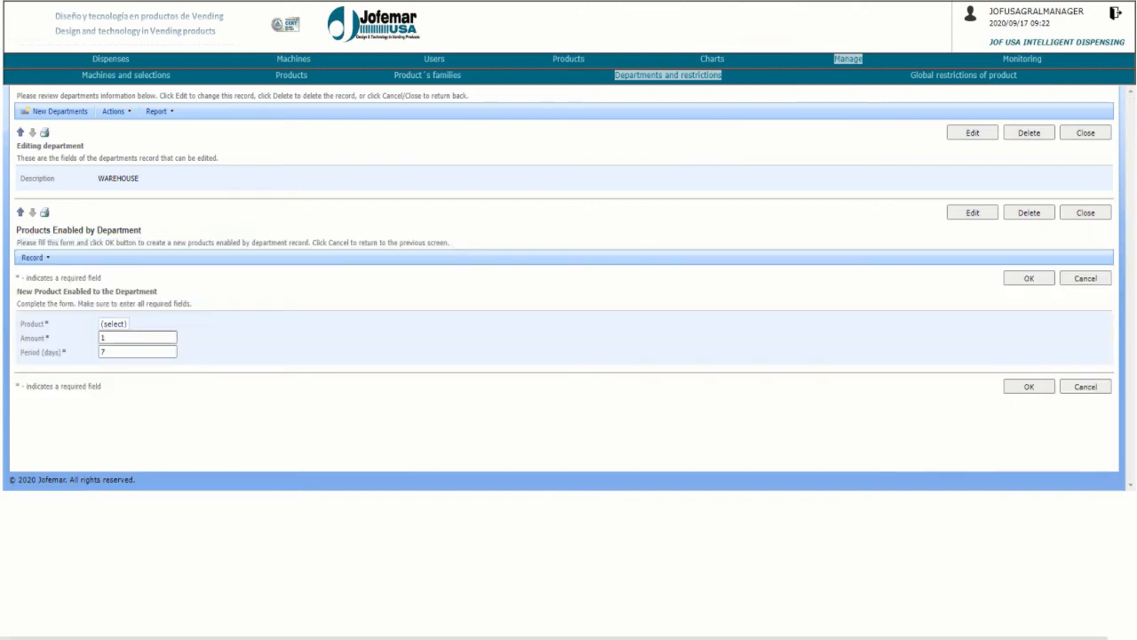
pyautogui.click(114, 324)
pyautogui.click(416, 207)
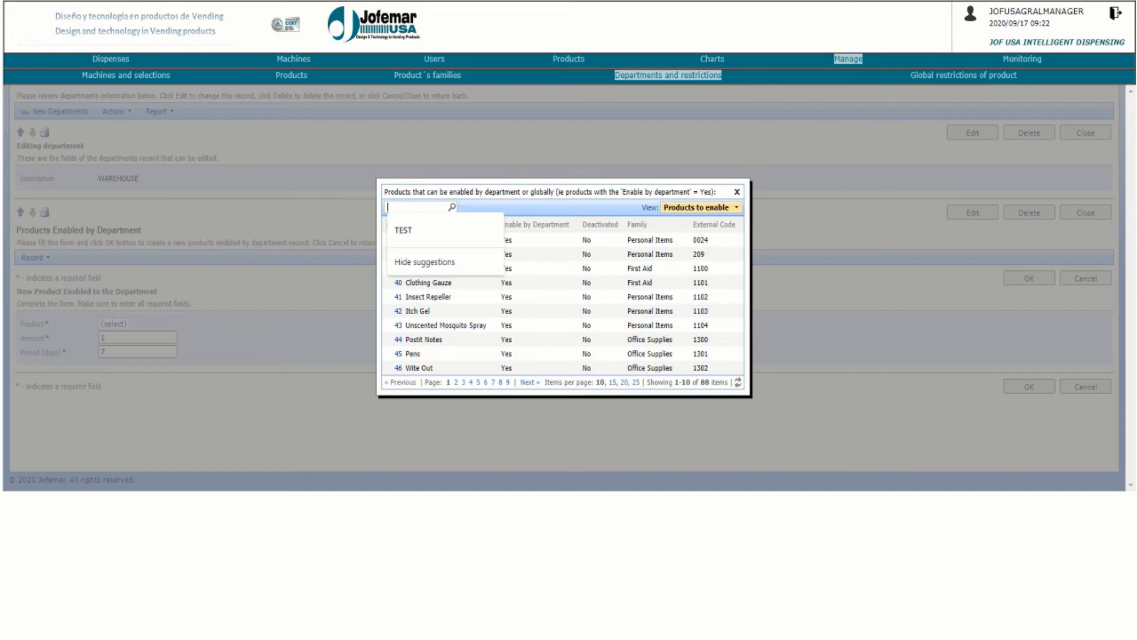
pyautogui.write('TEST')
pyautogui.press('Return')
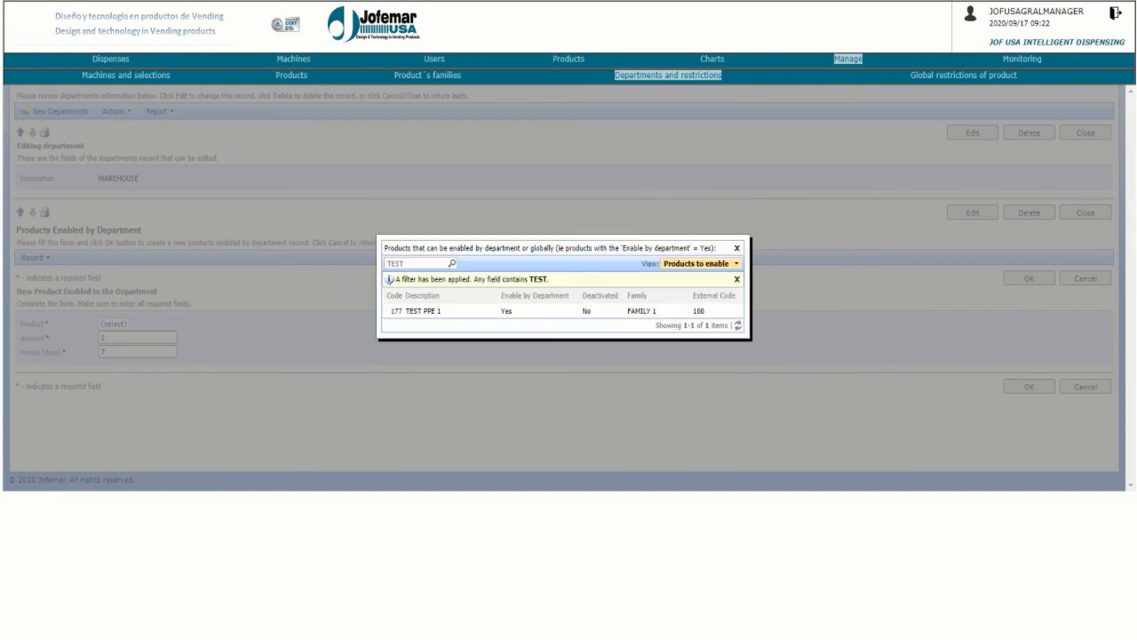
pyautogui.click(422, 311)
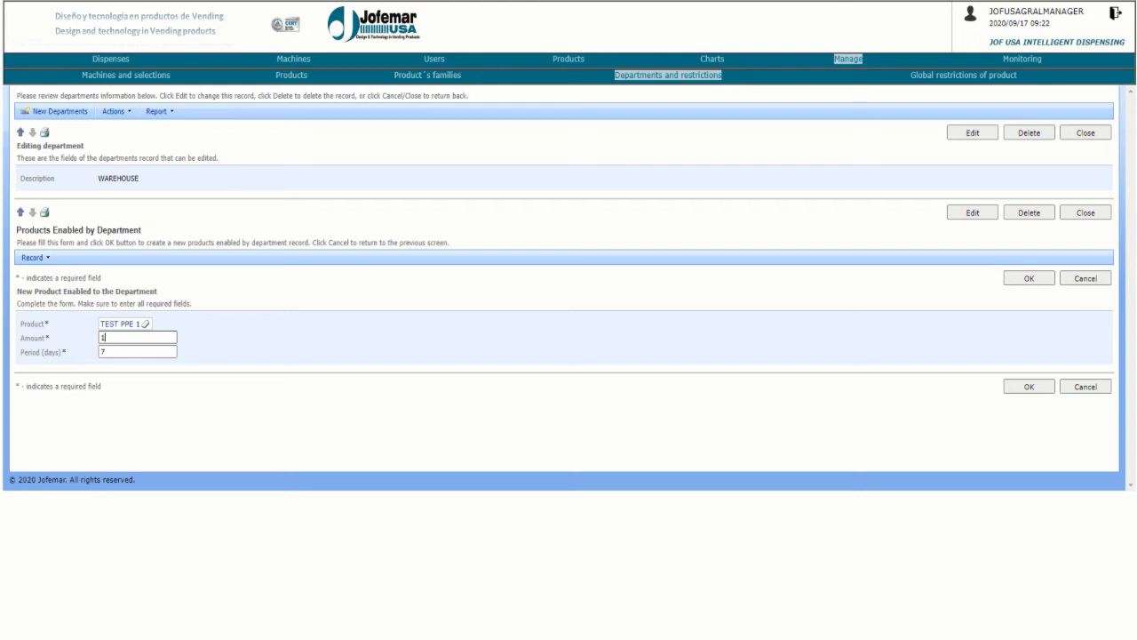
# Set the enabled product's amount to 1 and its period to 60 days
pyautogui.press('Tab')
pyautogui.write('1')
pyautogui.press('Tab')
pyautogui.hotkey('shift', 'Tab')
pyautogui.press('Tab')
pyautogui.write('25')
pyautogui.doubleClick(105, 352)
pyautogui.press('BackSpace')
pyautogui.write('60')
pyautogui.hotkey('shift', 'Tab')
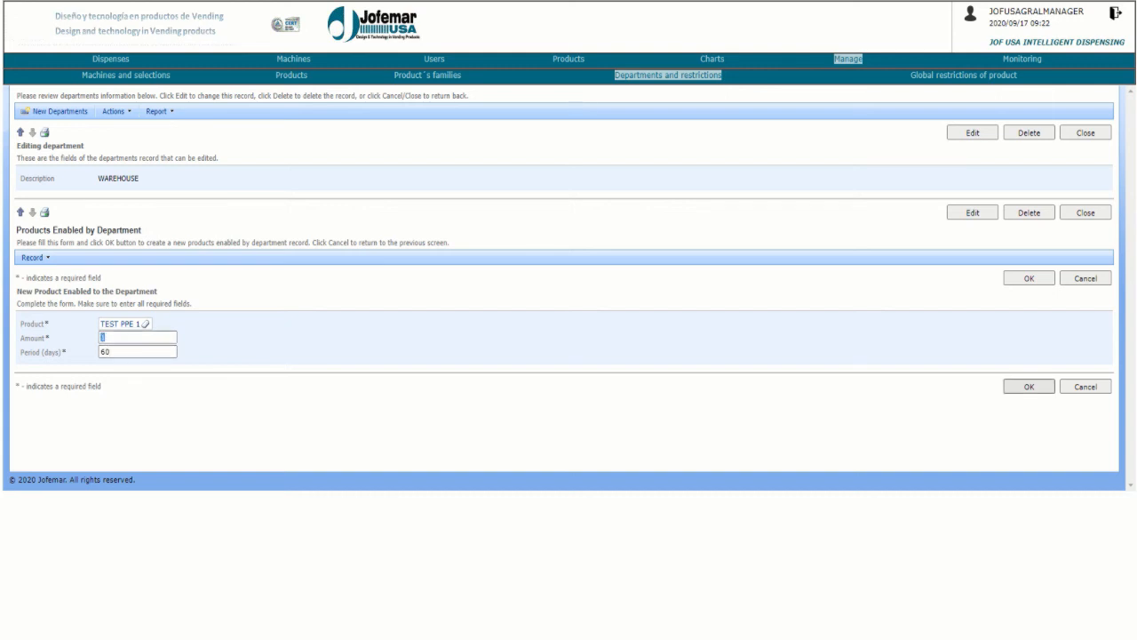
# Save the new TEST PPE 1 enabled product entry for the WAREHOUSE department
pyautogui.click(1029, 386)
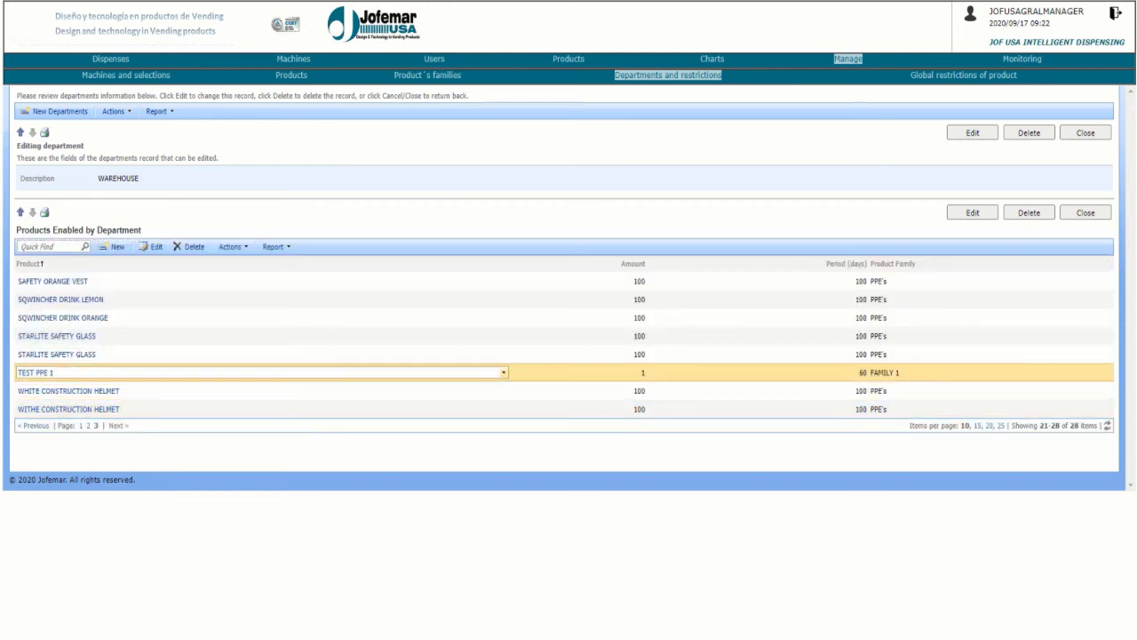
# Open the TEST PPE 1 entry in the WAREHOUSE list for editing, review its amount and period fields, and close the row editor
pyautogui.click(504, 372)
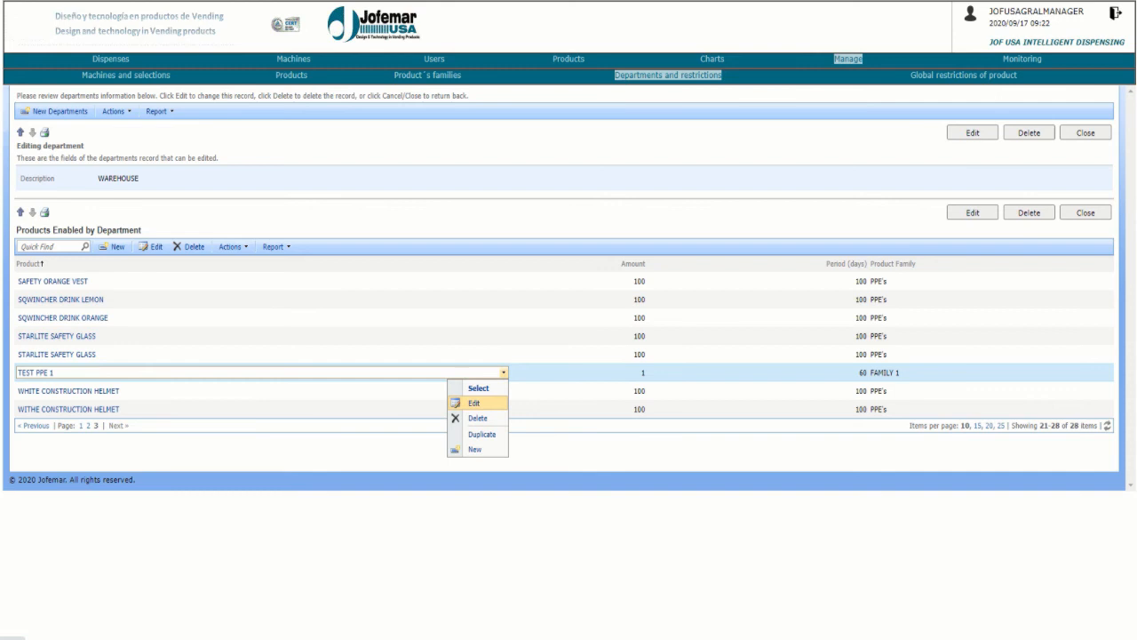
pyautogui.click(474, 403)
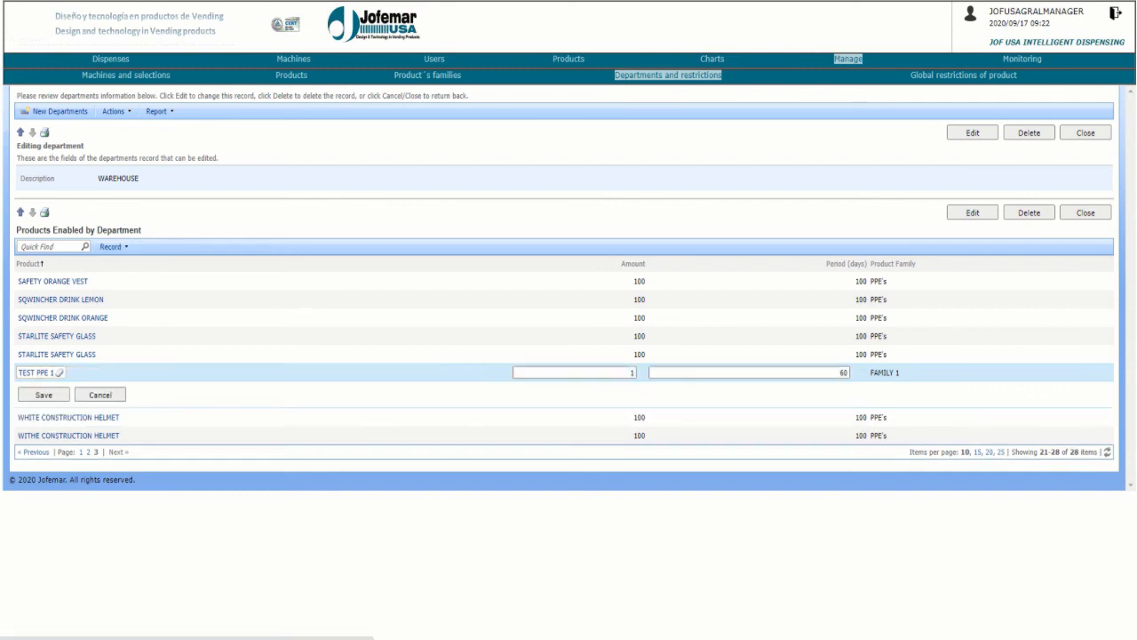
pyautogui.click(845, 373)
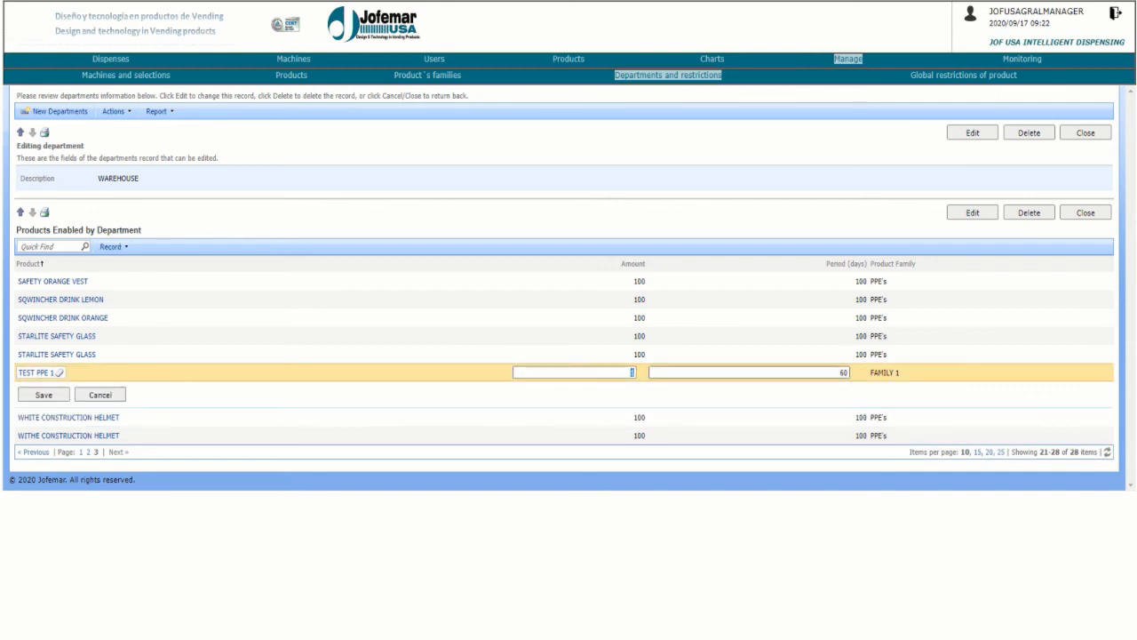
pyautogui.doubleClick(841, 372)
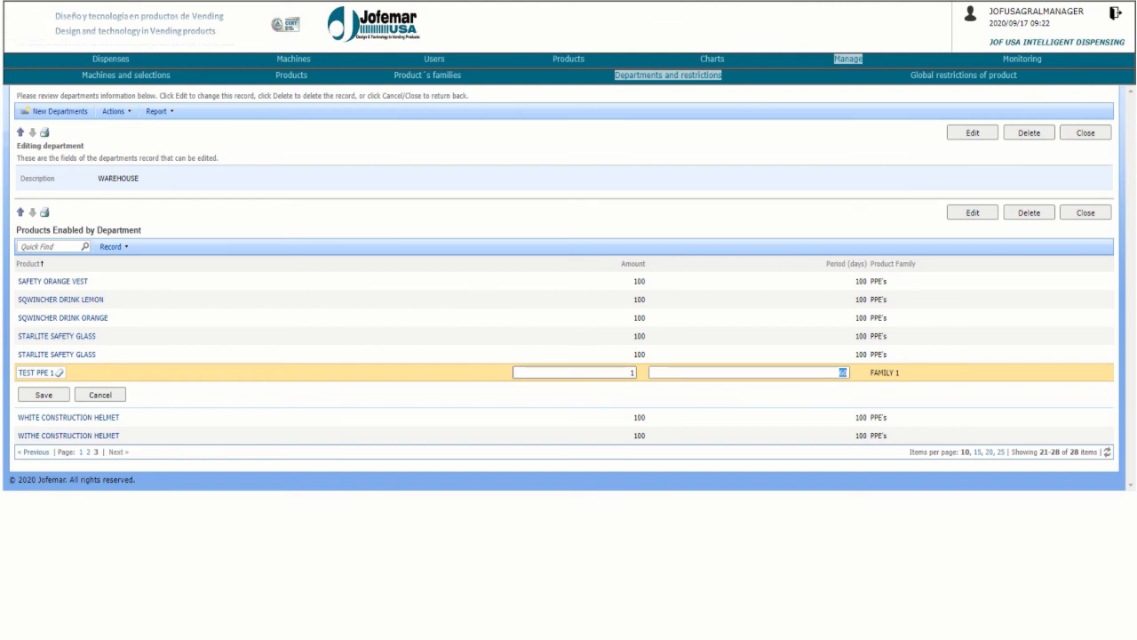
pyautogui.hotkey('shift', 'Tab')
pyautogui.press('Tab')
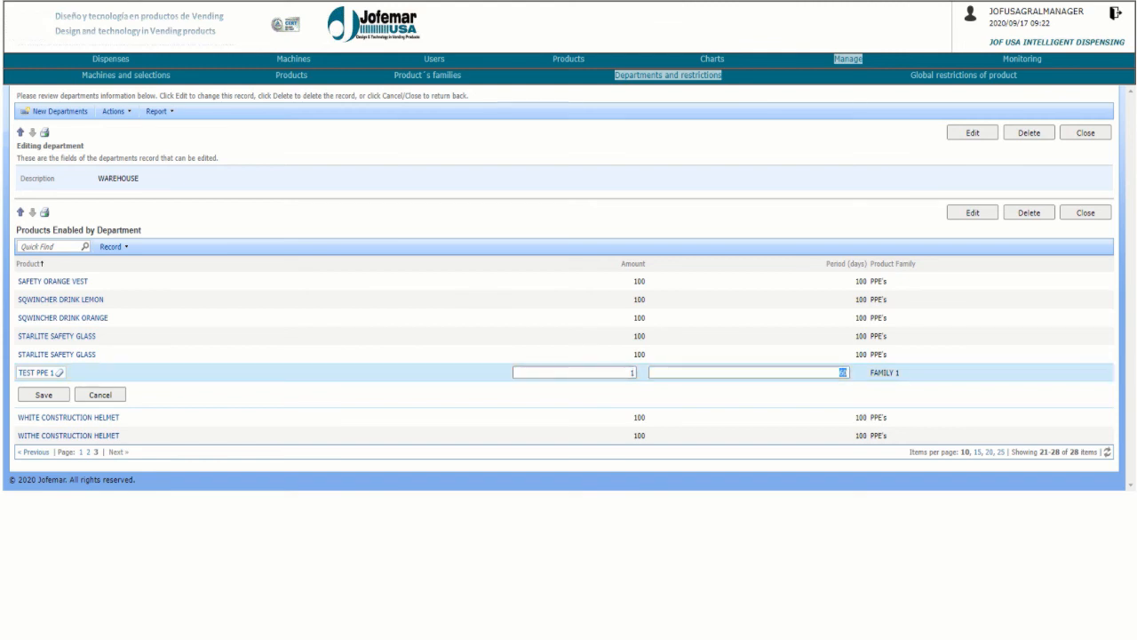
pyautogui.press('Tab')
pyautogui.press('Return')
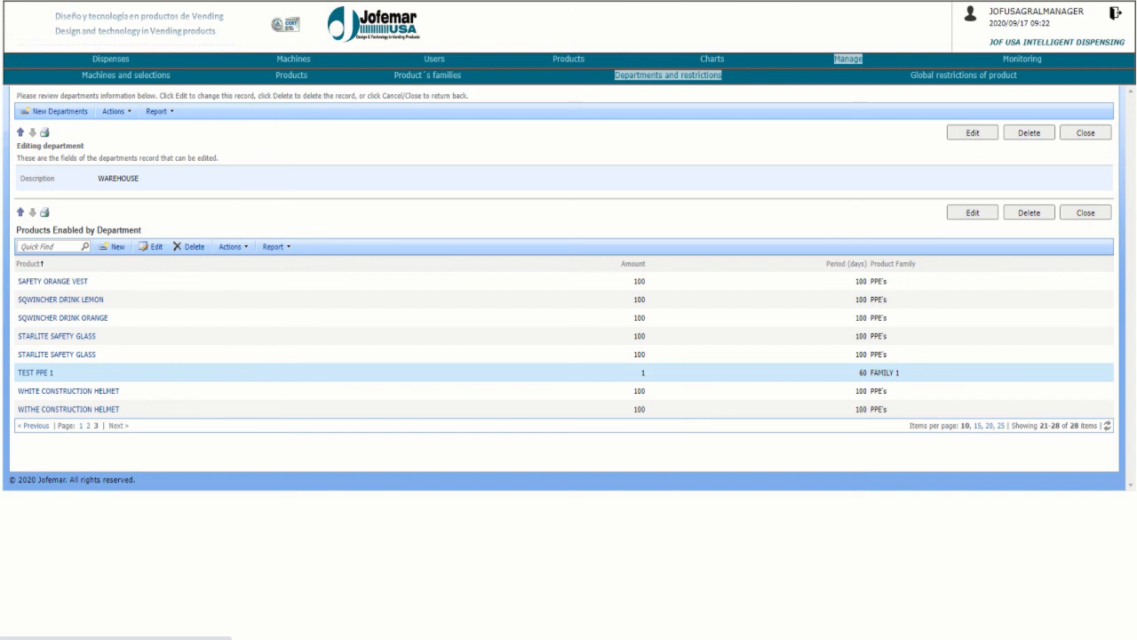
pyautogui.click(964, 76)
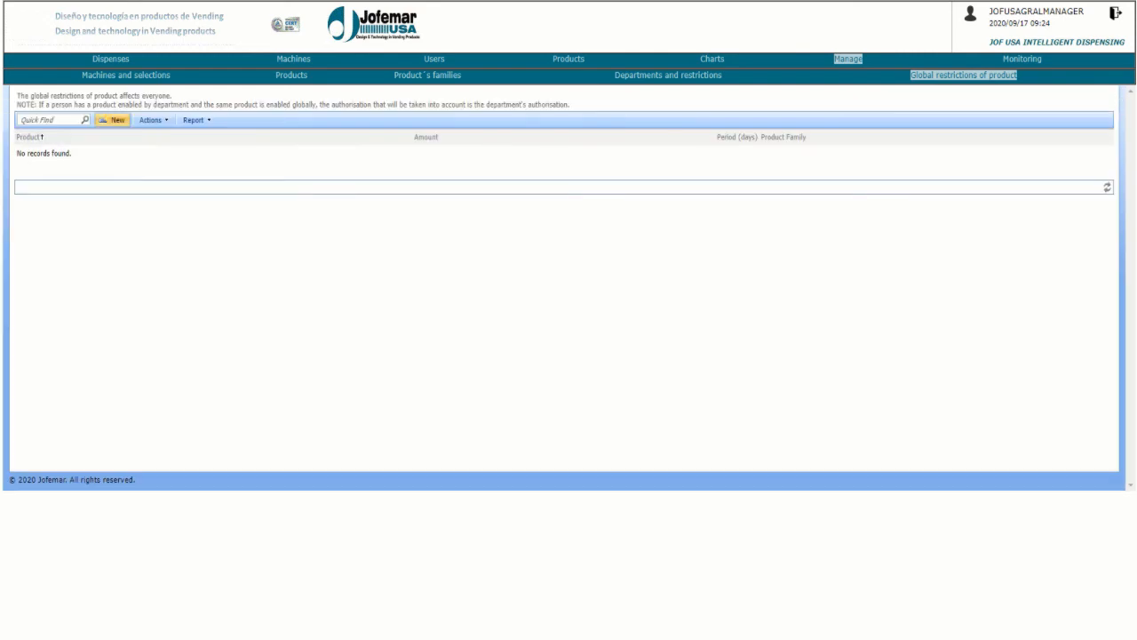
pyautogui.click(114, 119)
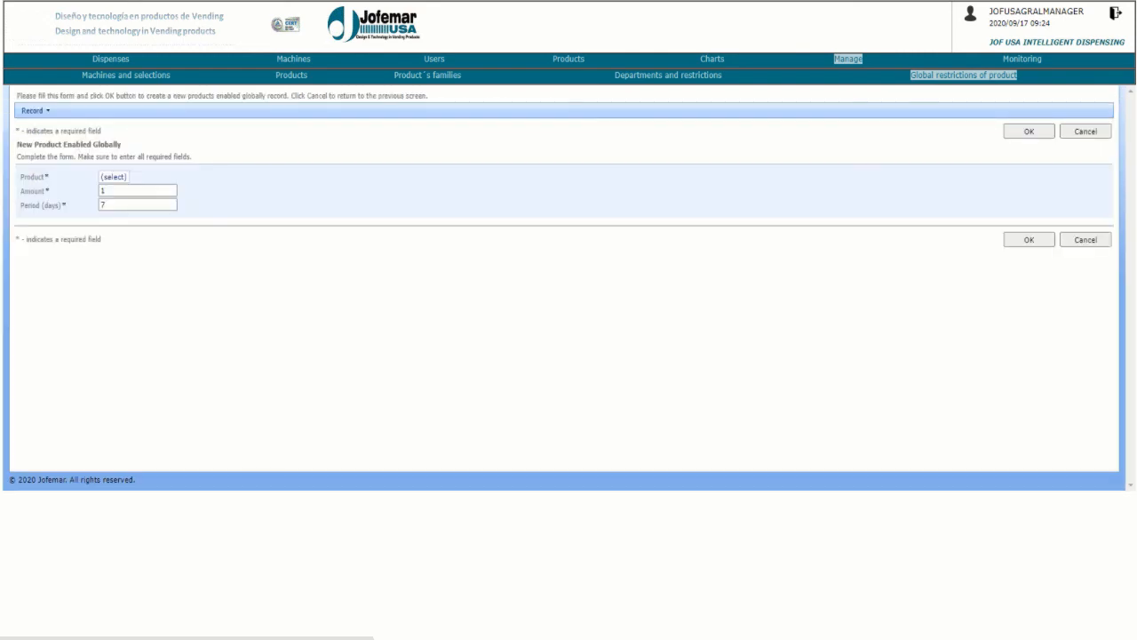
pyautogui.click(113, 177)
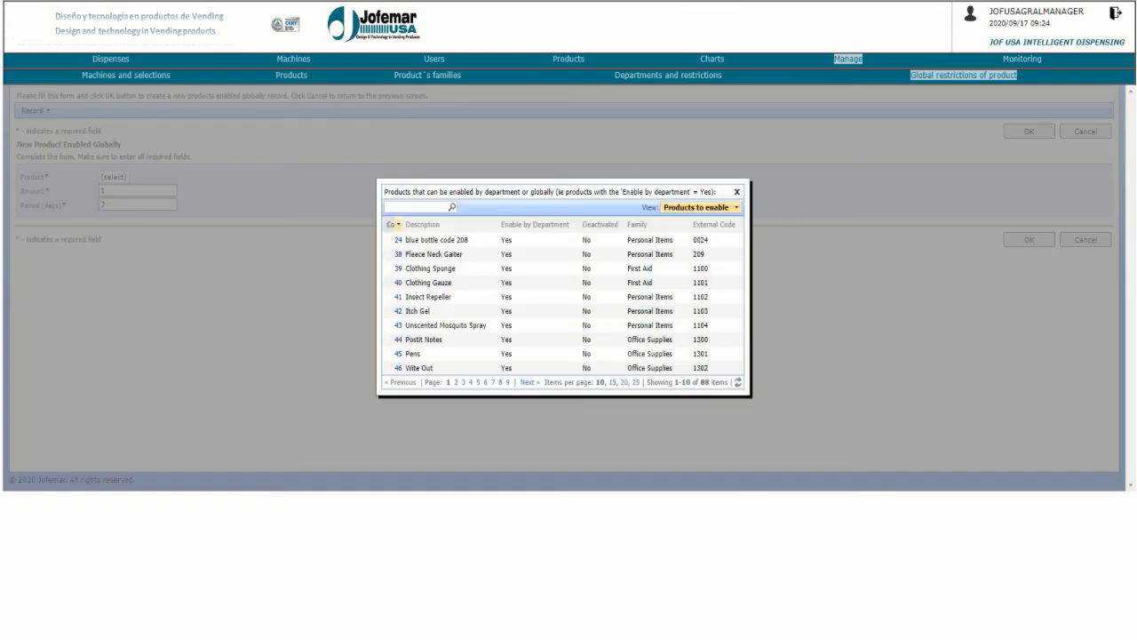
pyautogui.click(398, 240)
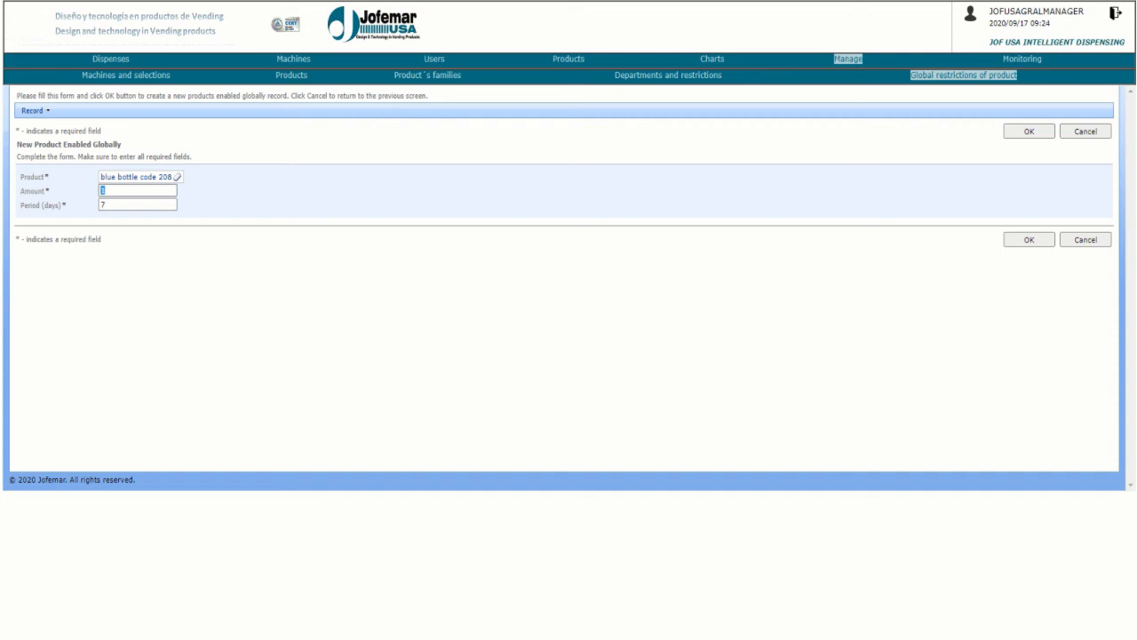
pyautogui.click(138, 191)
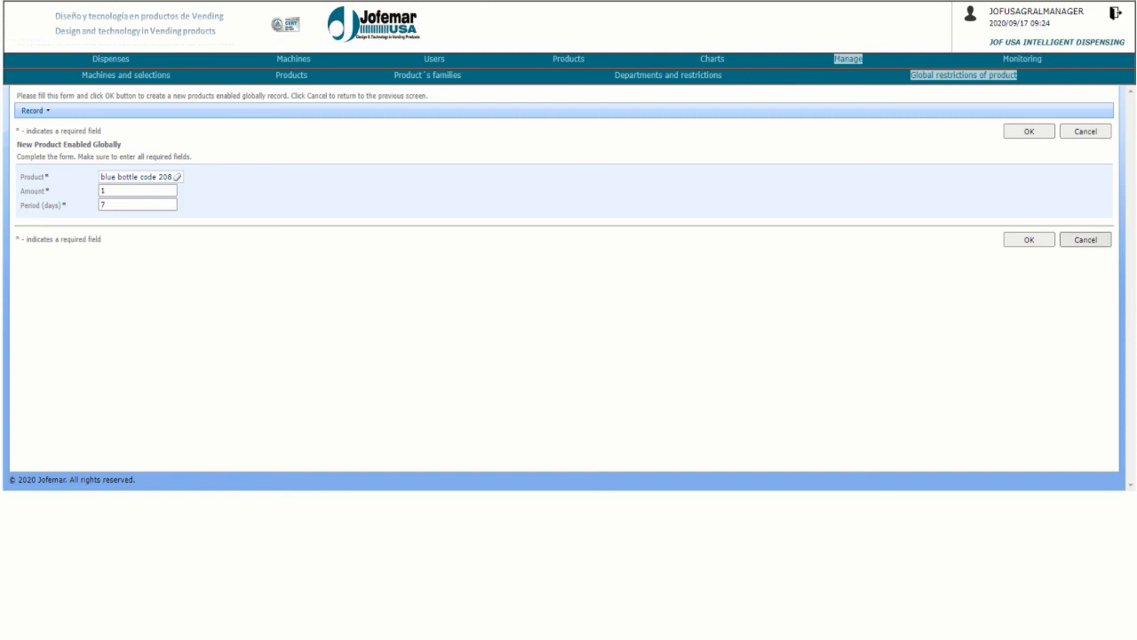
pyautogui.moveTo(122, 143); pyautogui.dragTo(16, 144)
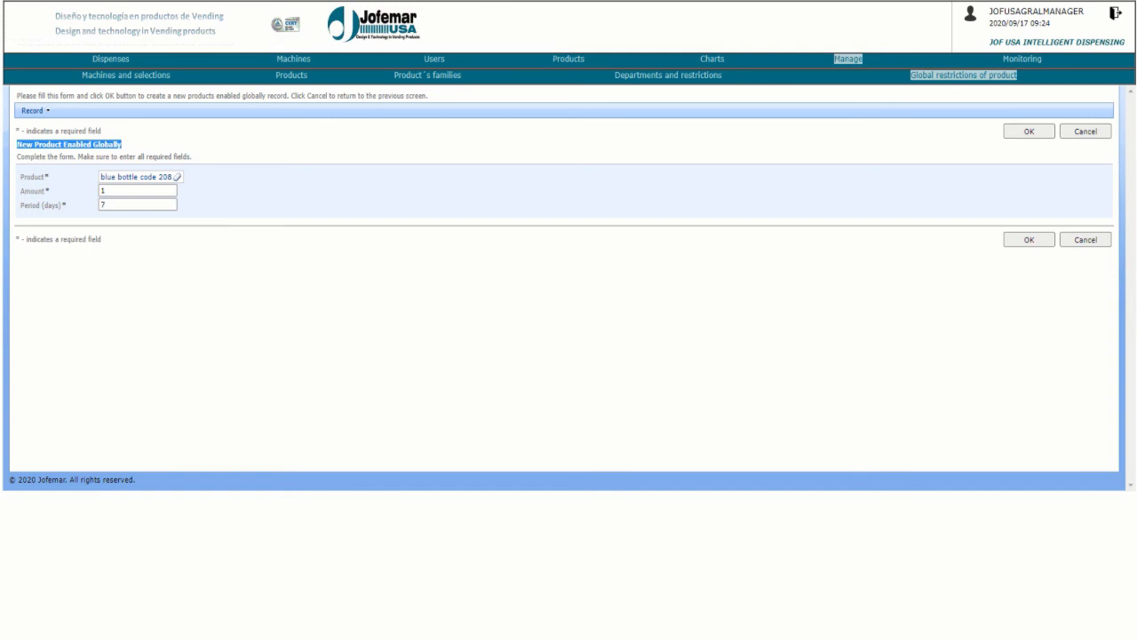
pyautogui.click(1086, 239)
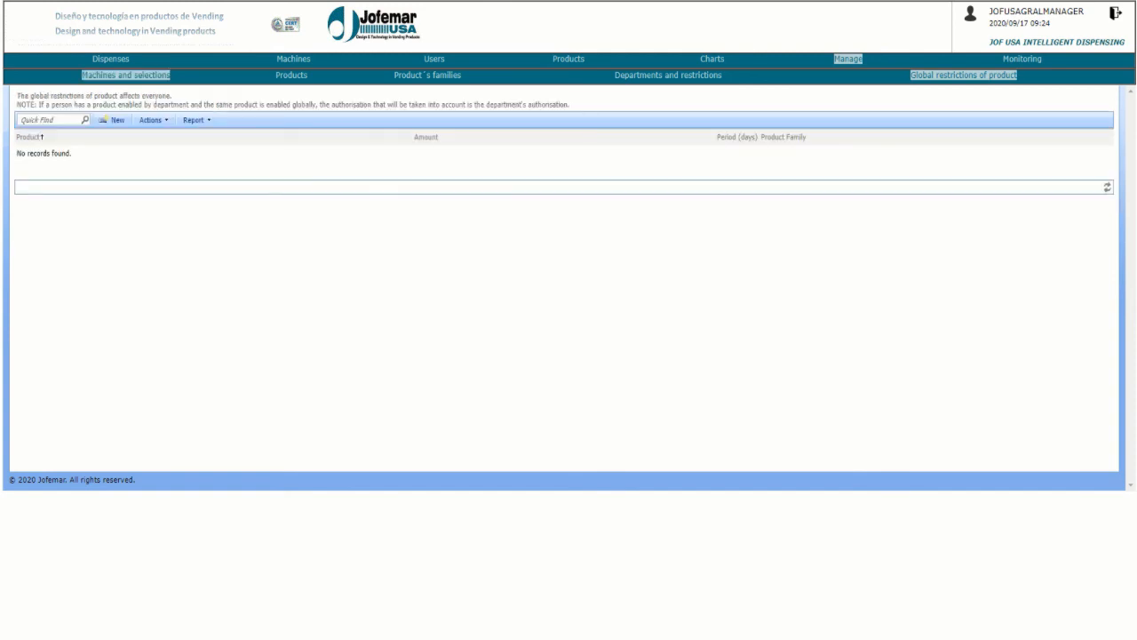
# Open the record of machine 21238, VISION PPE JOF USA INTELLIGENT DISPENSING, from the managed machines and selections
pyautogui.click(126, 74)
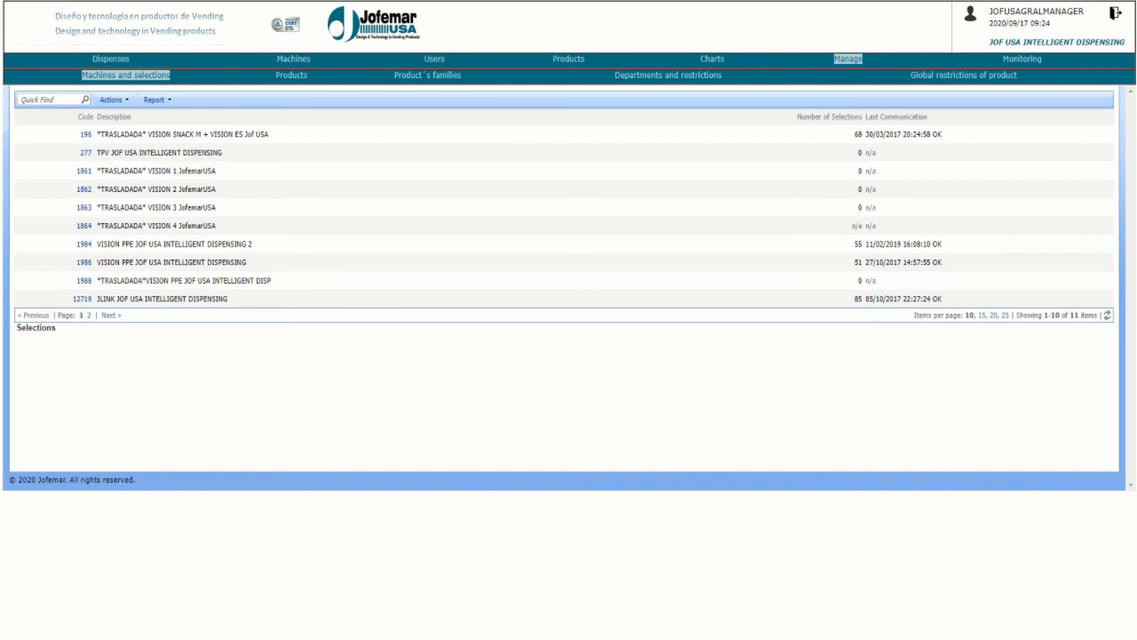
pyautogui.click(111, 315)
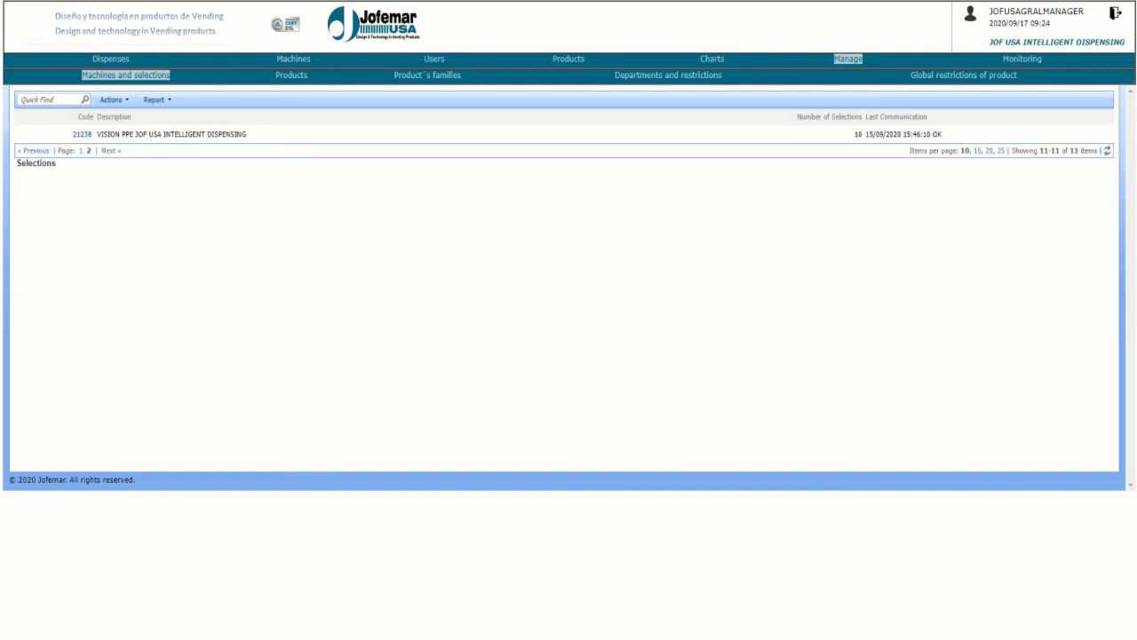
pyautogui.click(78, 134)
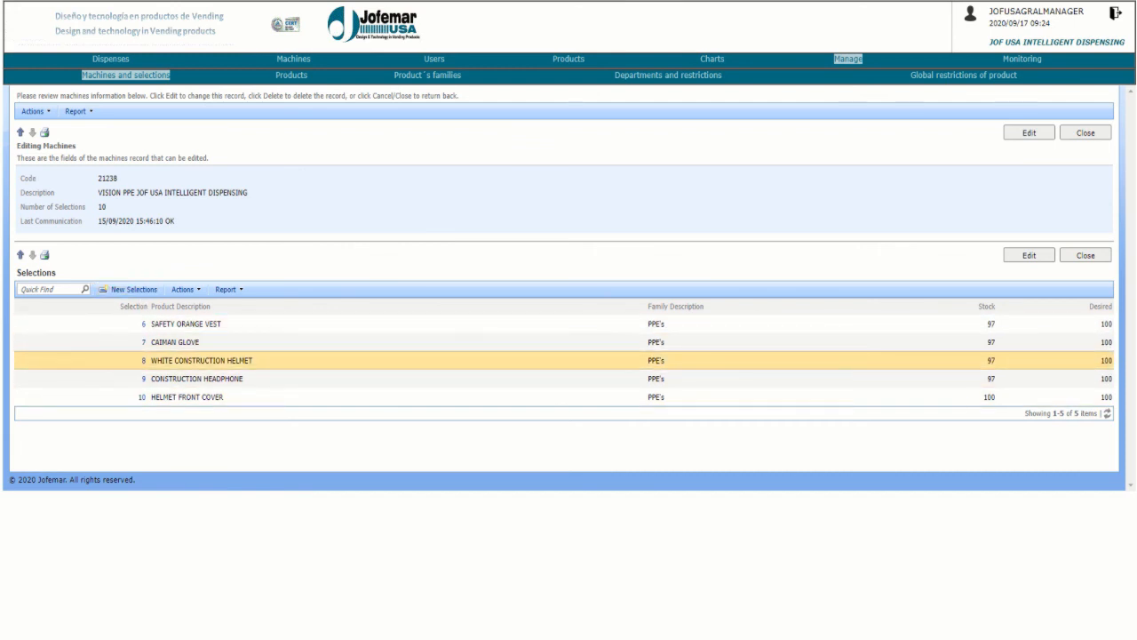
# Start a new selection numbered 21 on the machine and choose TEST PPE 1 as its product by searching for TEST
pyautogui.click(132, 288)
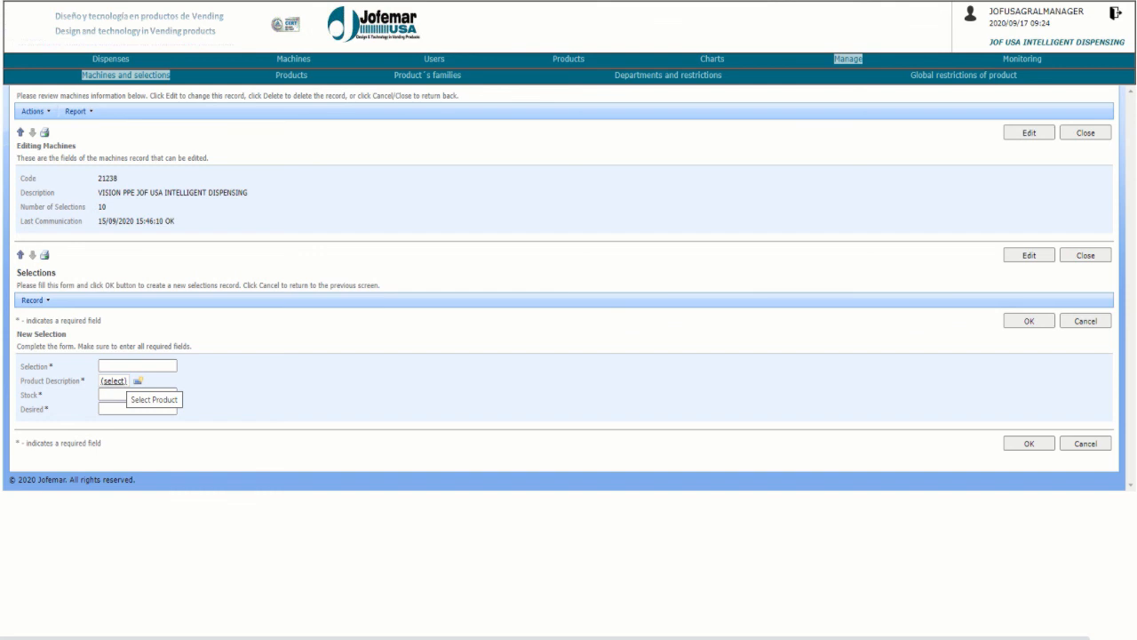
pyautogui.write('21')
pyautogui.click(114, 381)
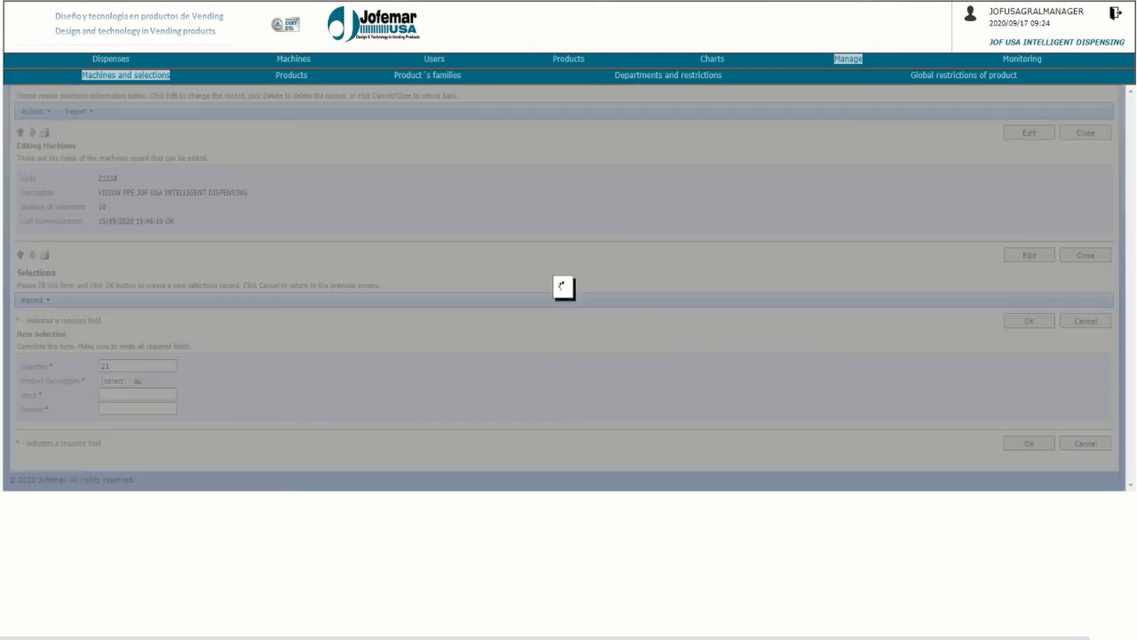
pyautogui.click(415, 207)
pyautogui.write('TEST')
pyautogui.click(451, 207)
pyautogui.click(421, 310)
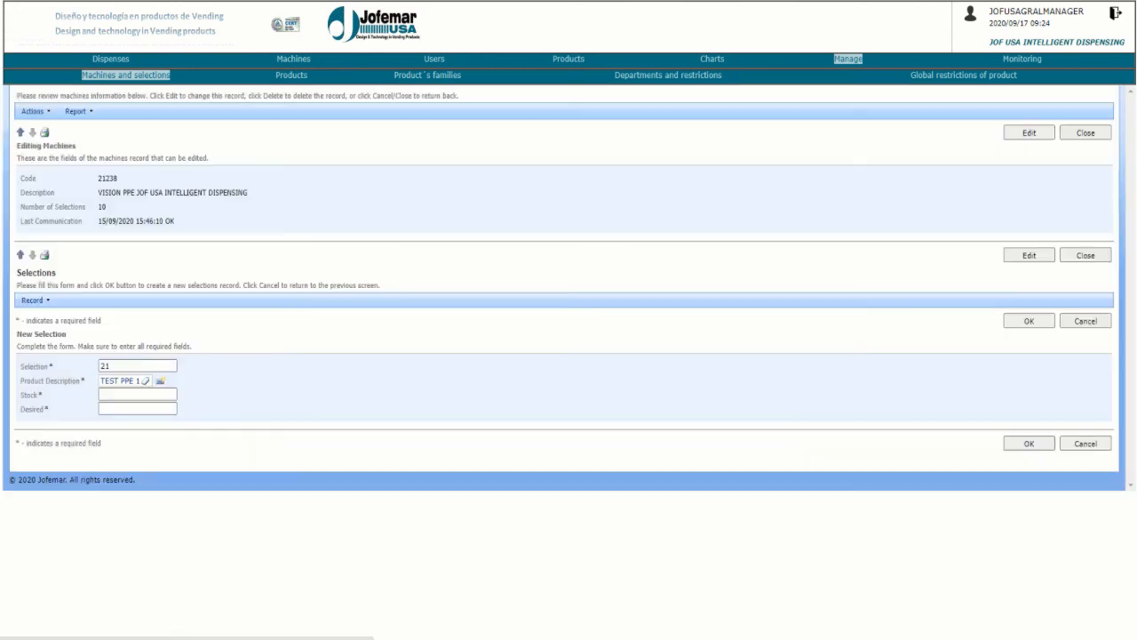
# Set the new selection's stock to 4 and desired quantity to 5, and save it
pyautogui.click(137, 395)
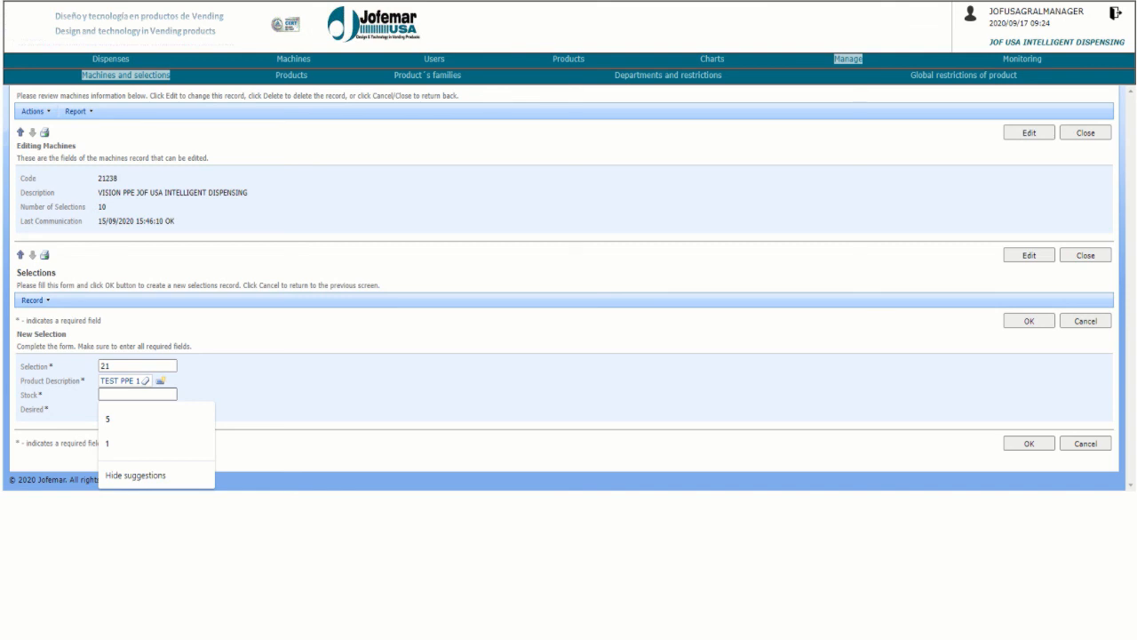
pyautogui.write('4')
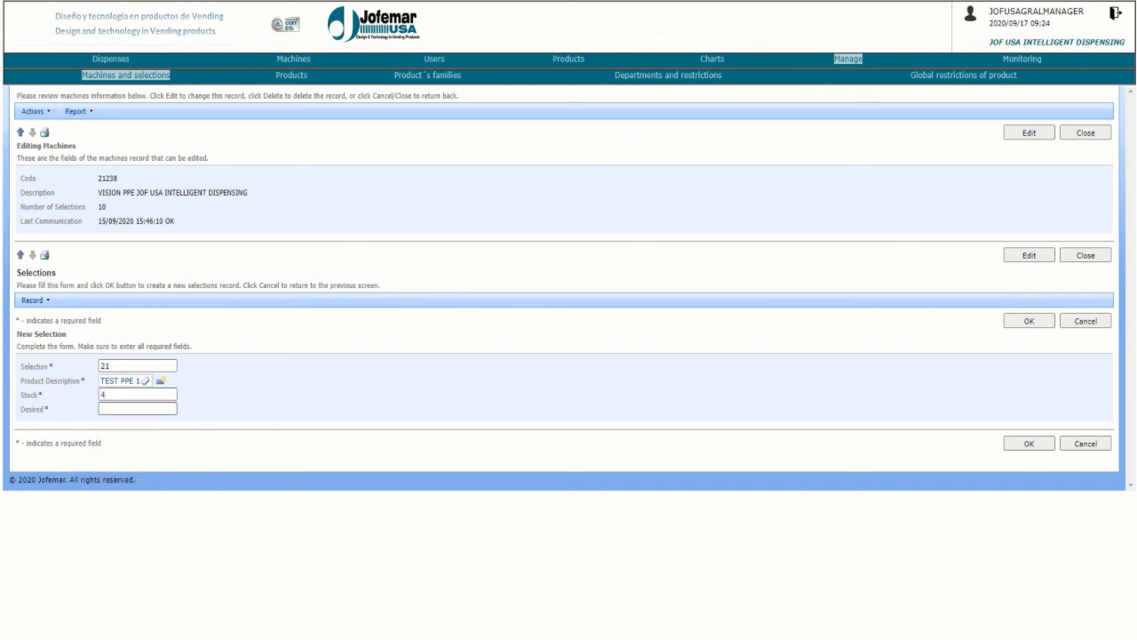
pyautogui.click(133, 409)
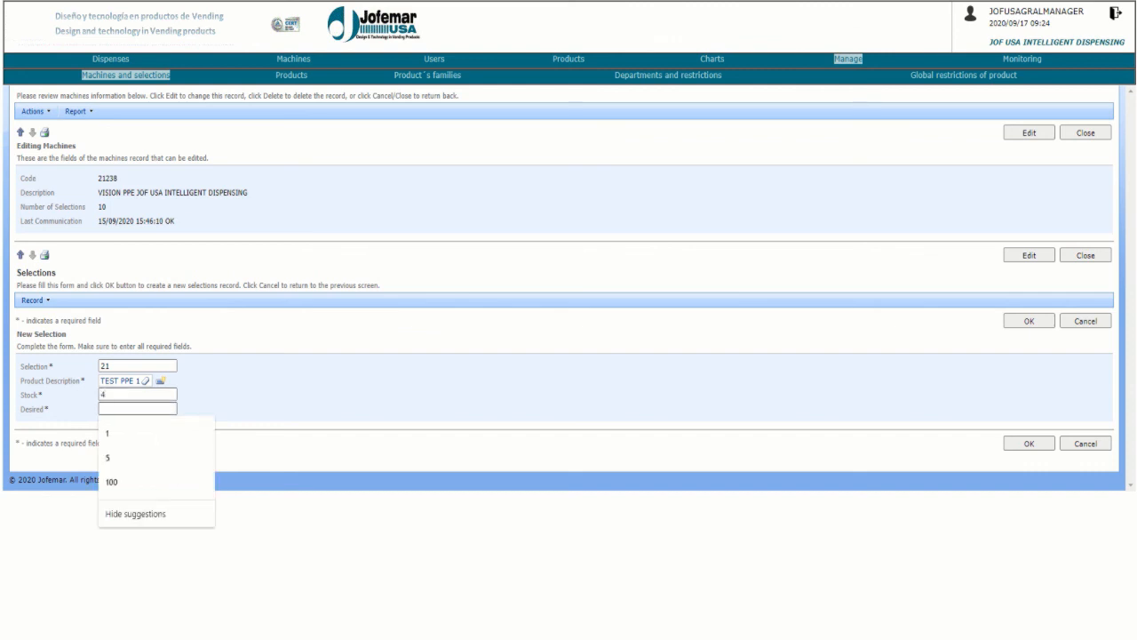
pyautogui.write('5')
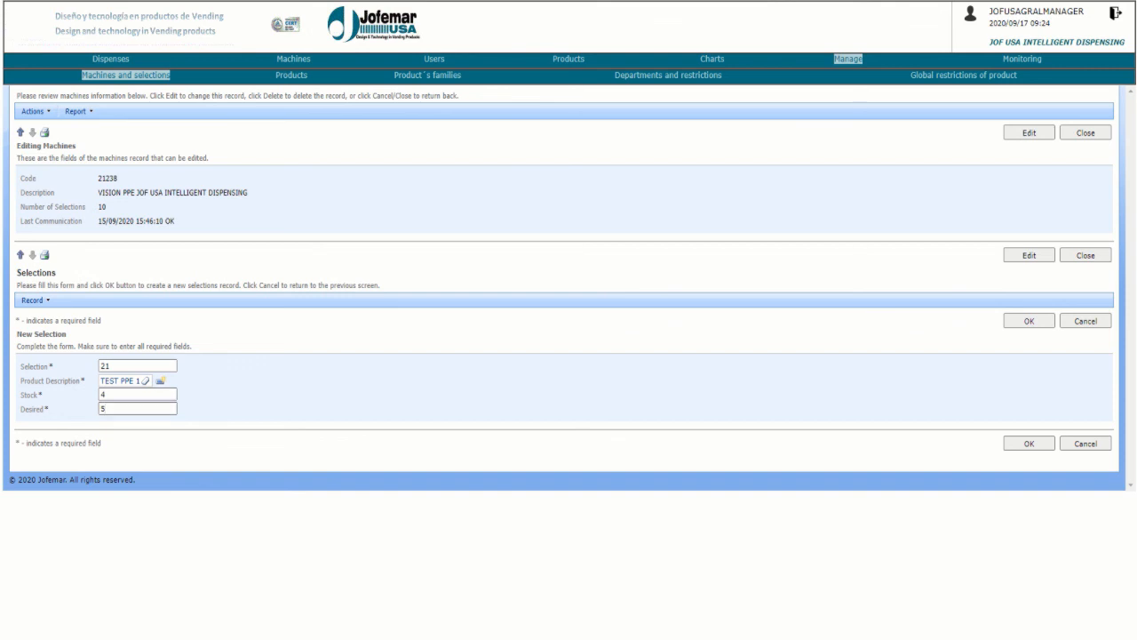
pyautogui.click(1028, 442)
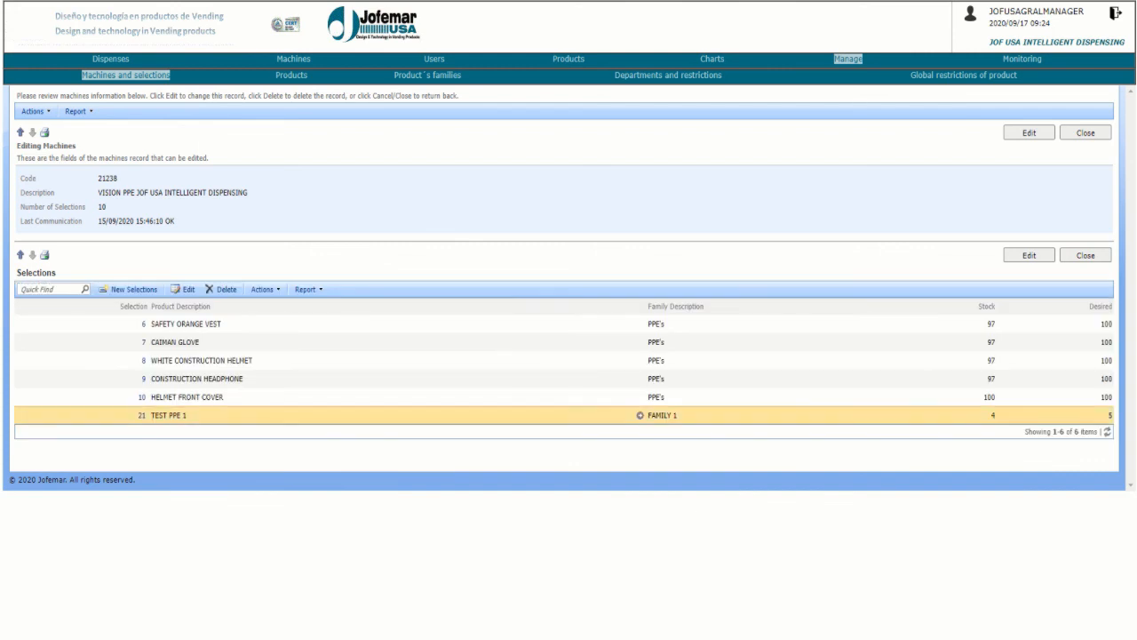